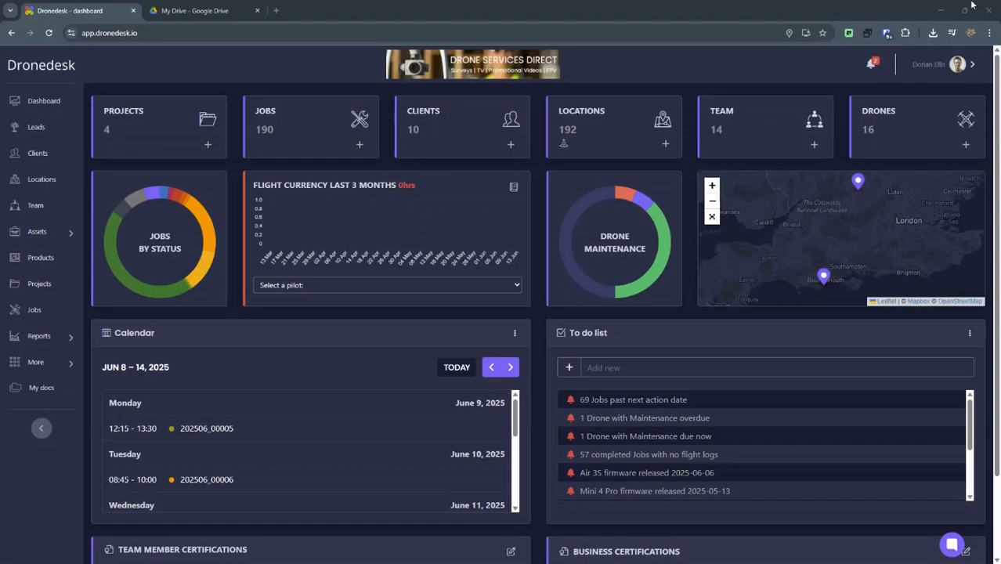
- Open the account settings and go to the Google Drive integration section
click(941, 72)
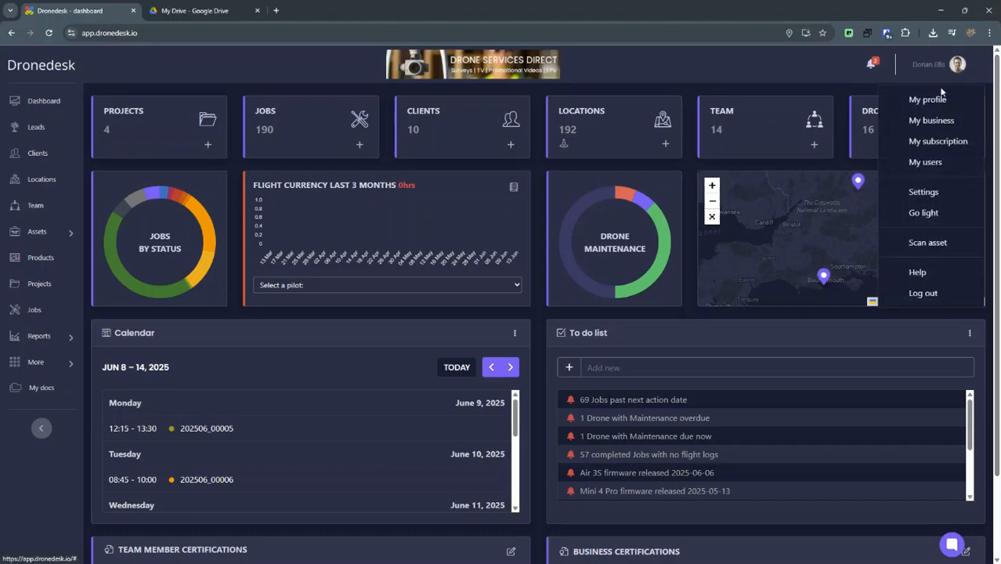
click(925, 192)
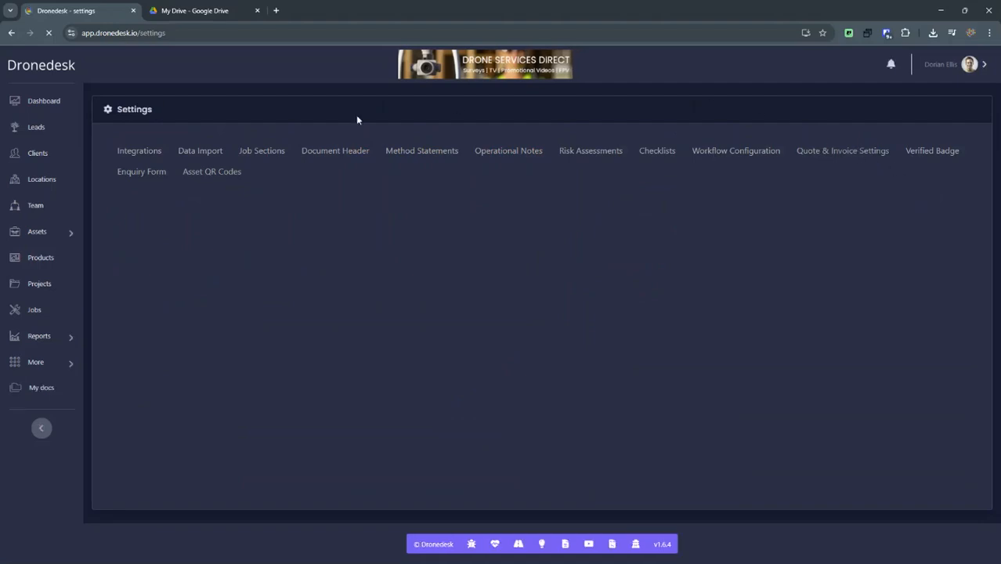
click(134, 153)
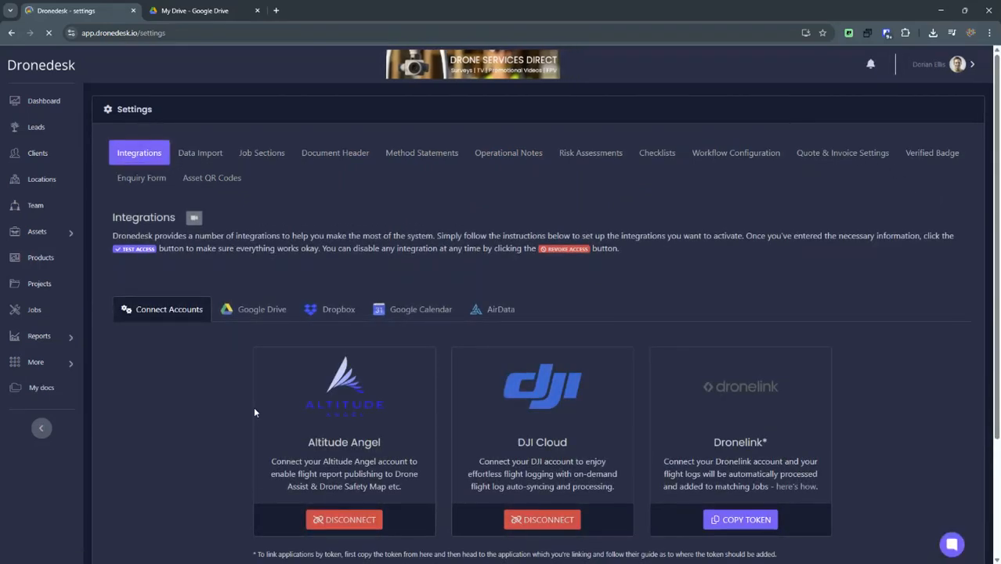
click(256, 306)
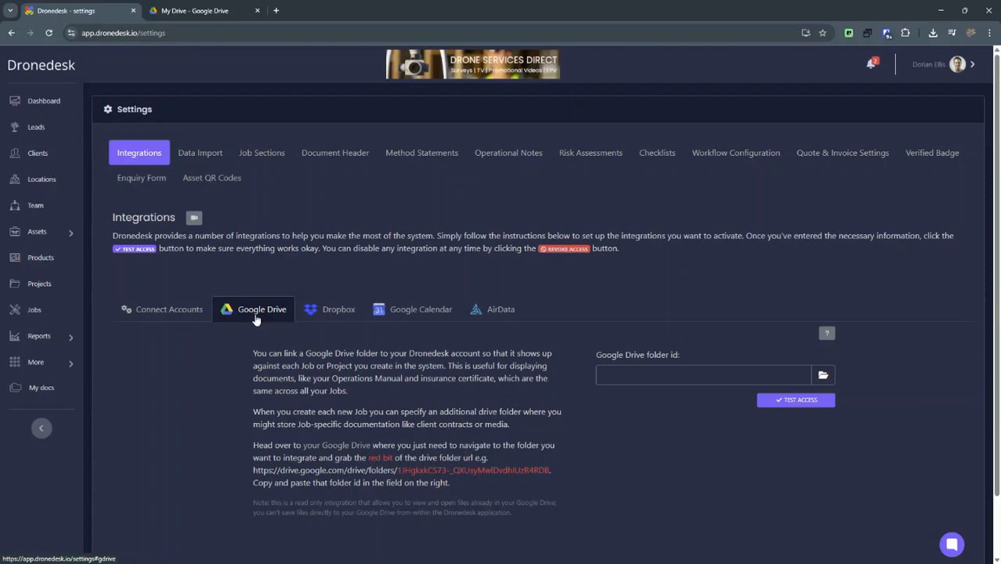
scroll(222, 341, down, 1)
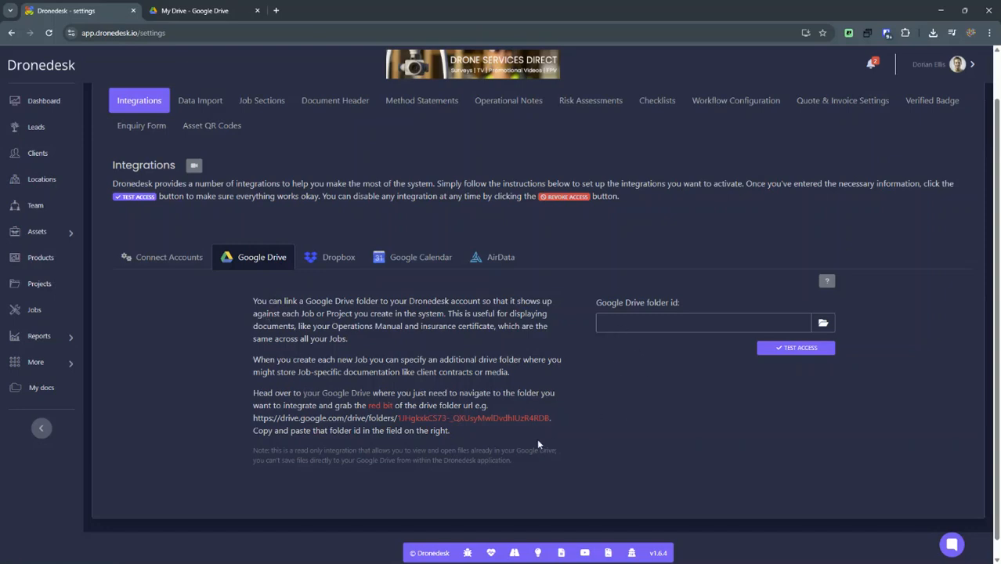
- Browse the Business folder and its Projects subfolder in Google Drive
click(213, 14)
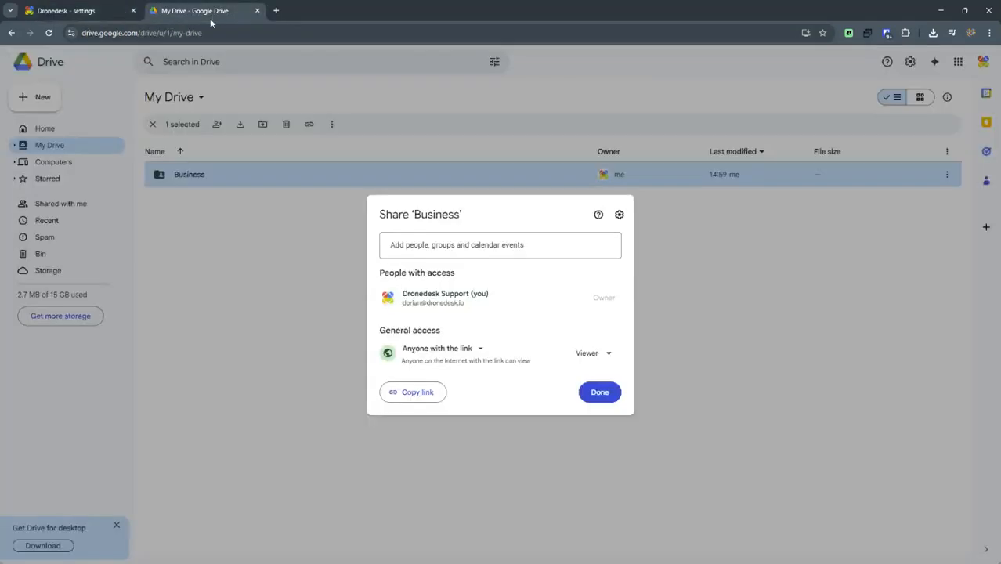
click(377, 421)
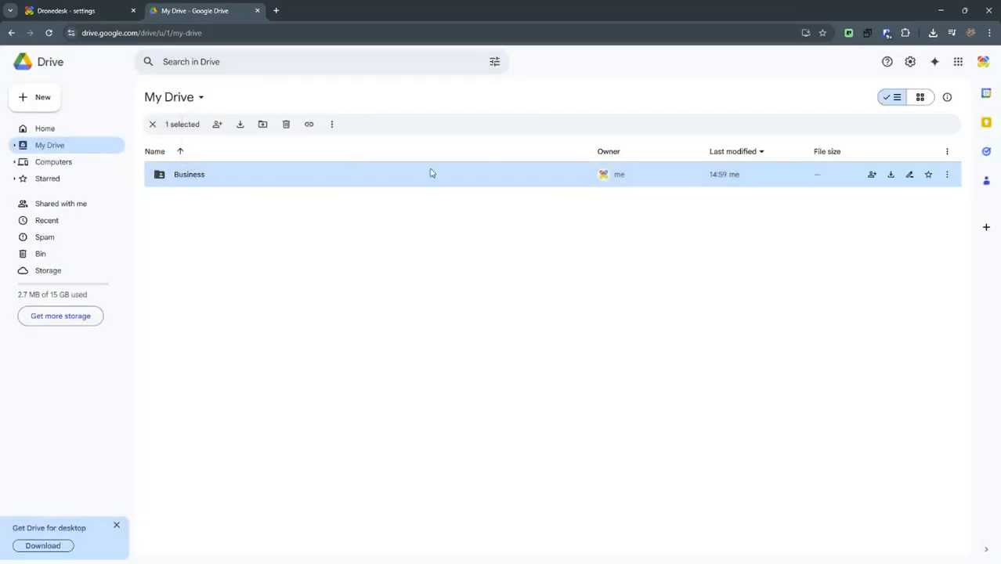
double_click(219, 185)
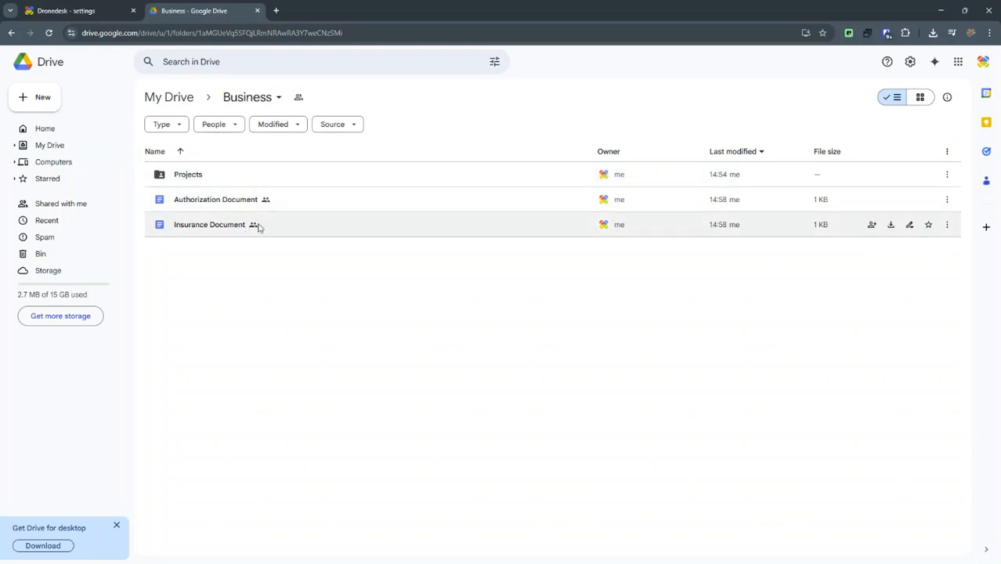
click(279, 180)
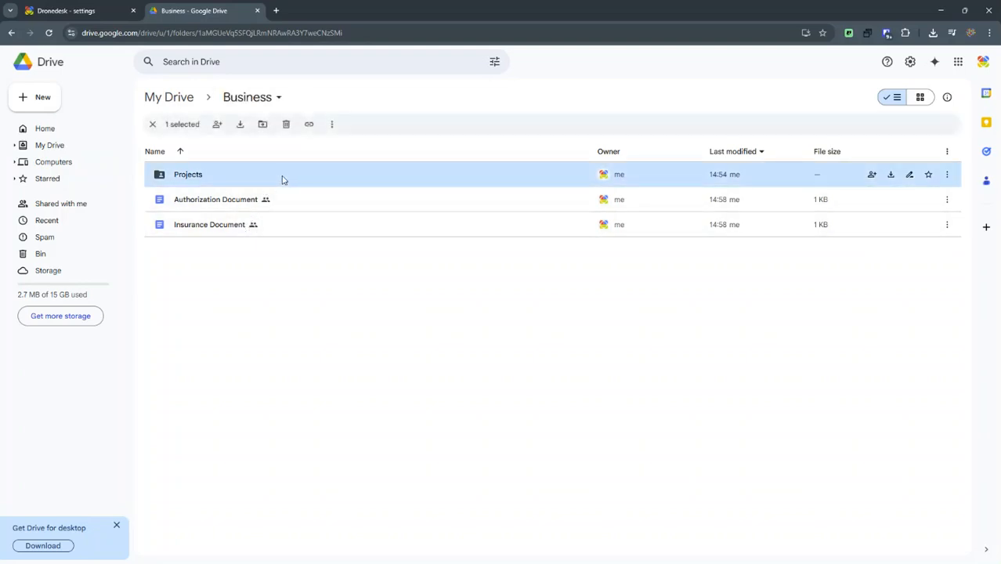
double_click(281, 179)
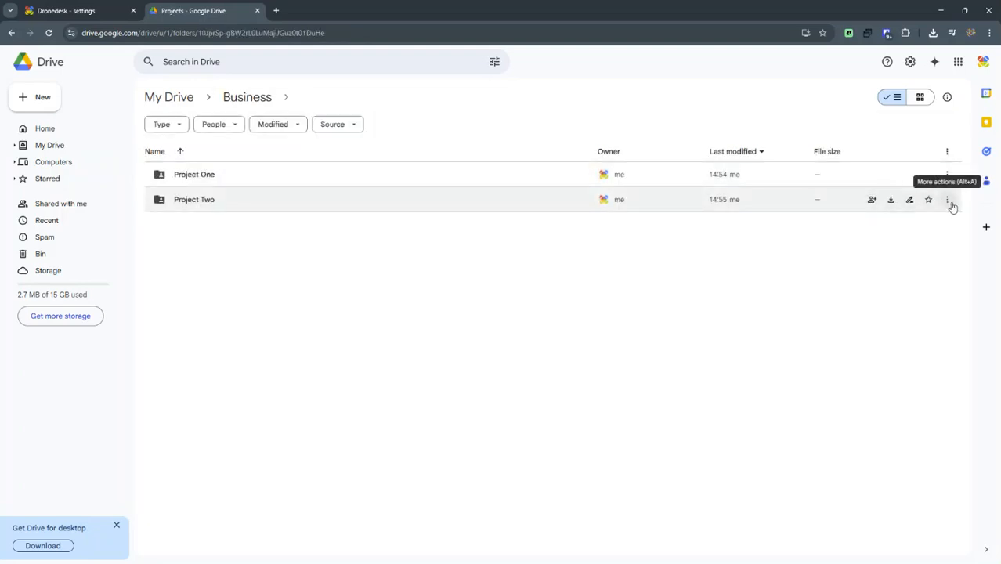
click(259, 103)
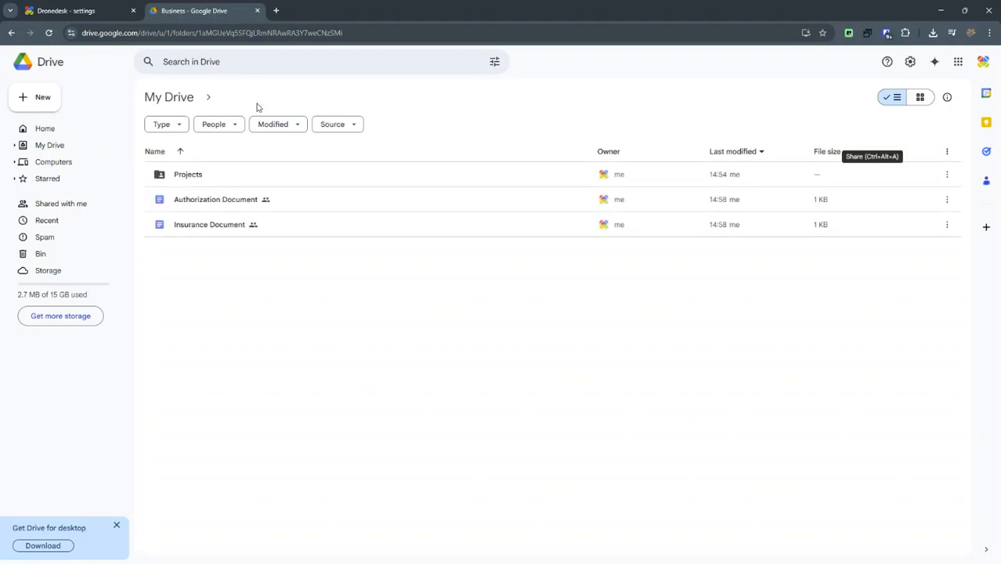
- Share the Business folder with Anyone with the link as Viewer and copy its link
click(278, 100)
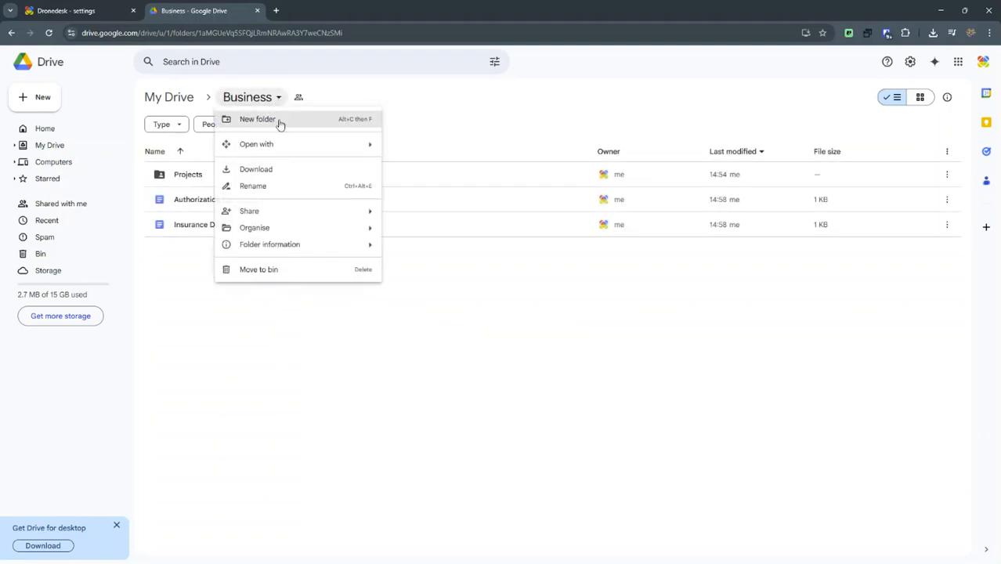
mouse_move(279, 214)
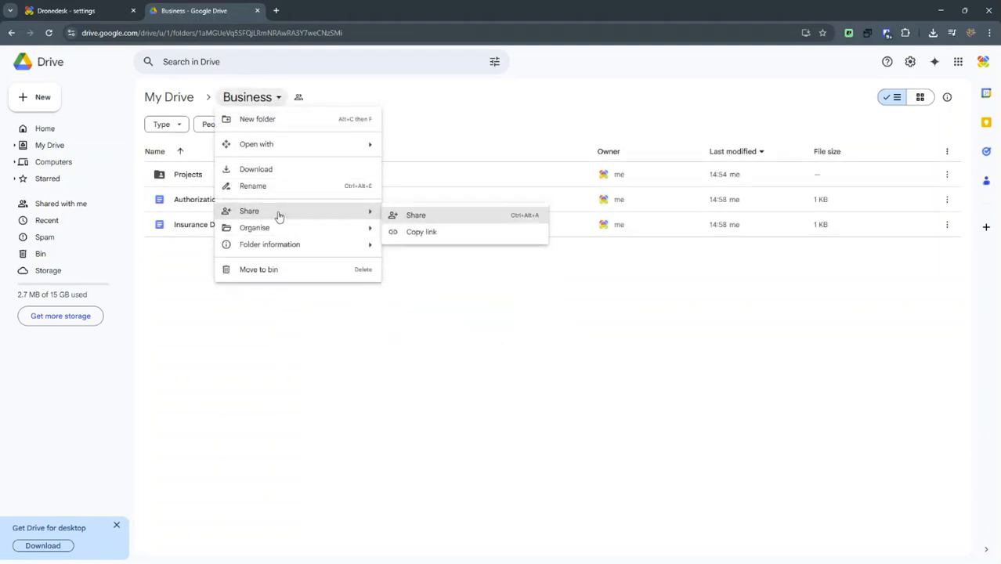
click(417, 216)
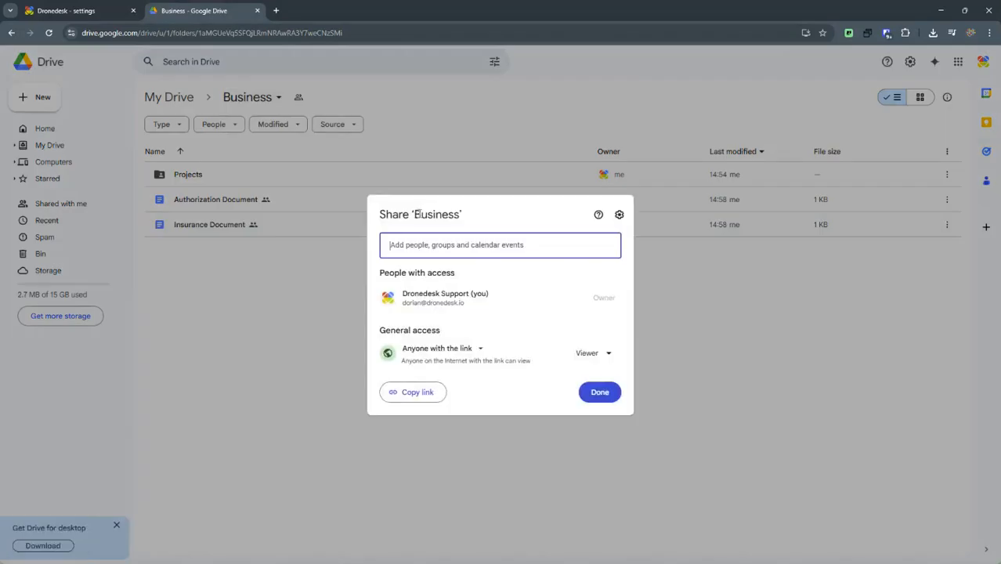
click(465, 349)
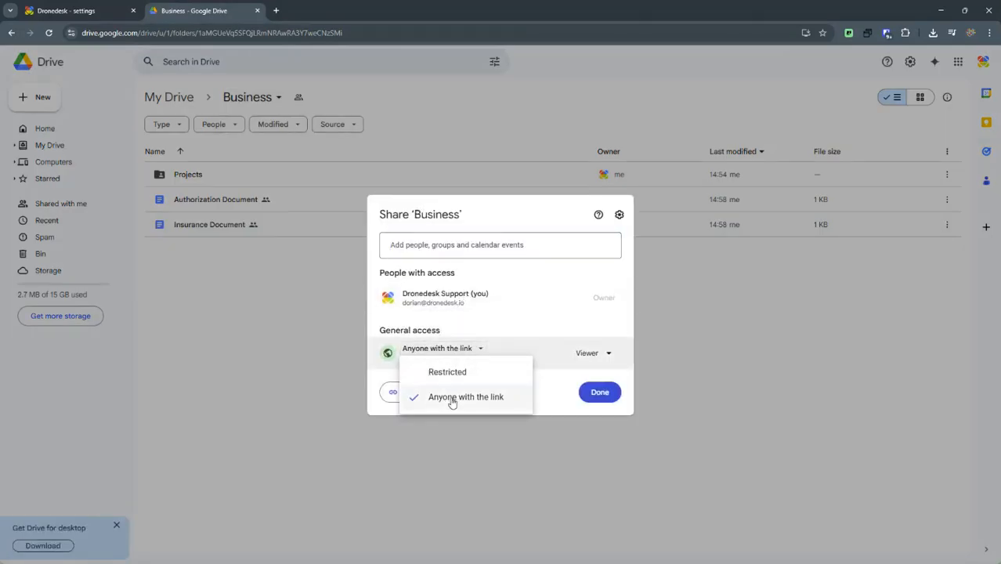
click(560, 400)
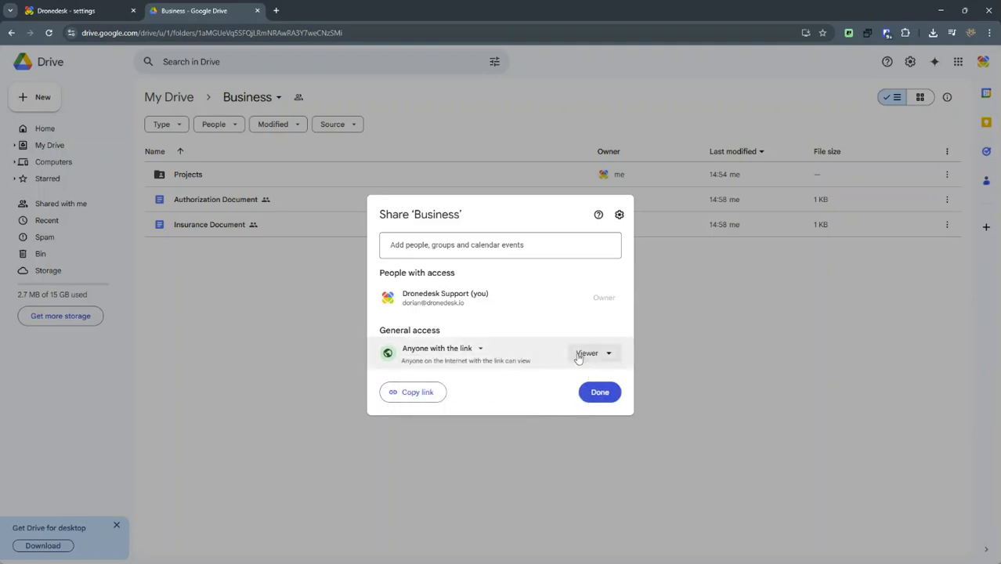
click(435, 392)
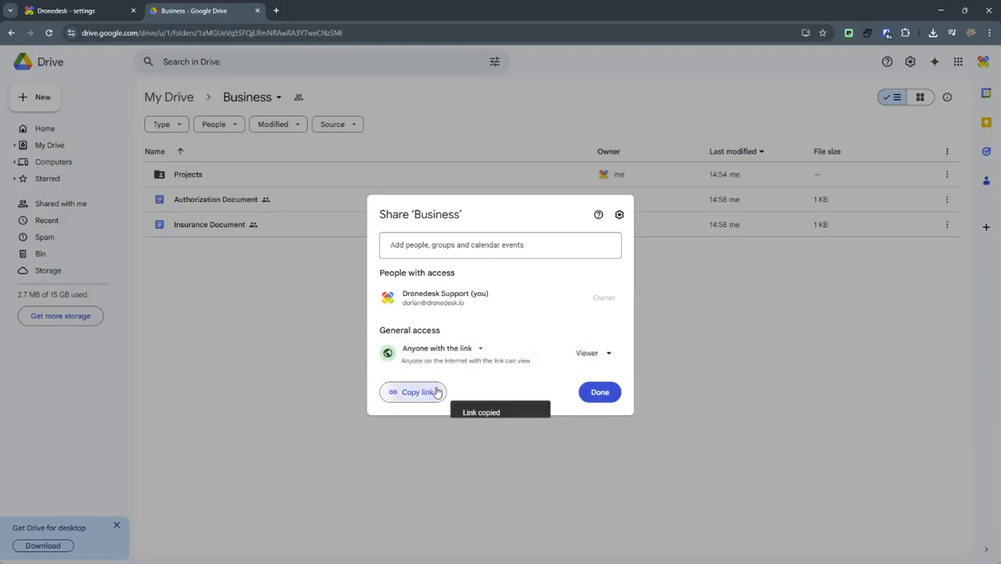
click(600, 392)
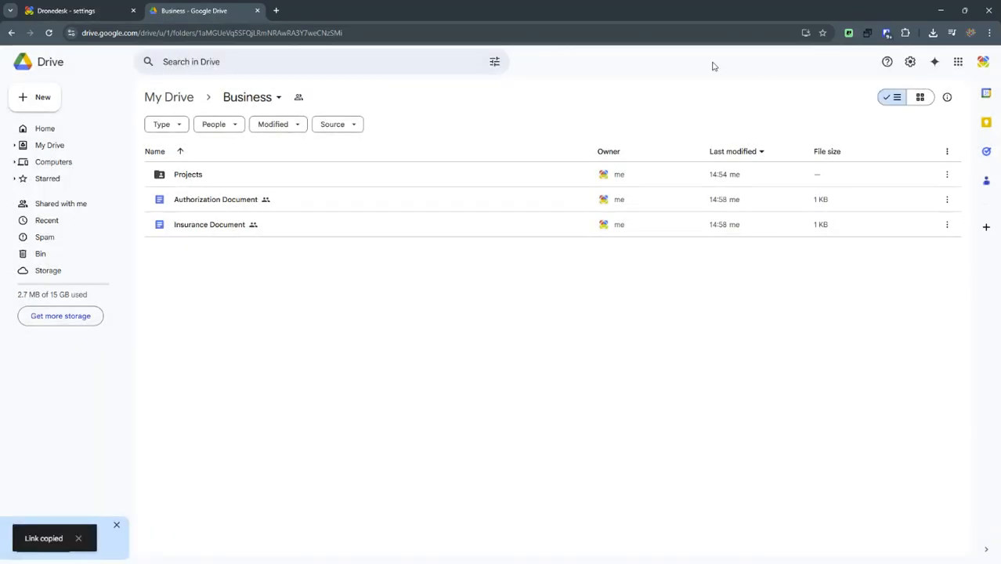
- Paste the Business folder link into the Google Drive folder id field and trim it to the folder ID only
click(112, 13)
click(621, 318)
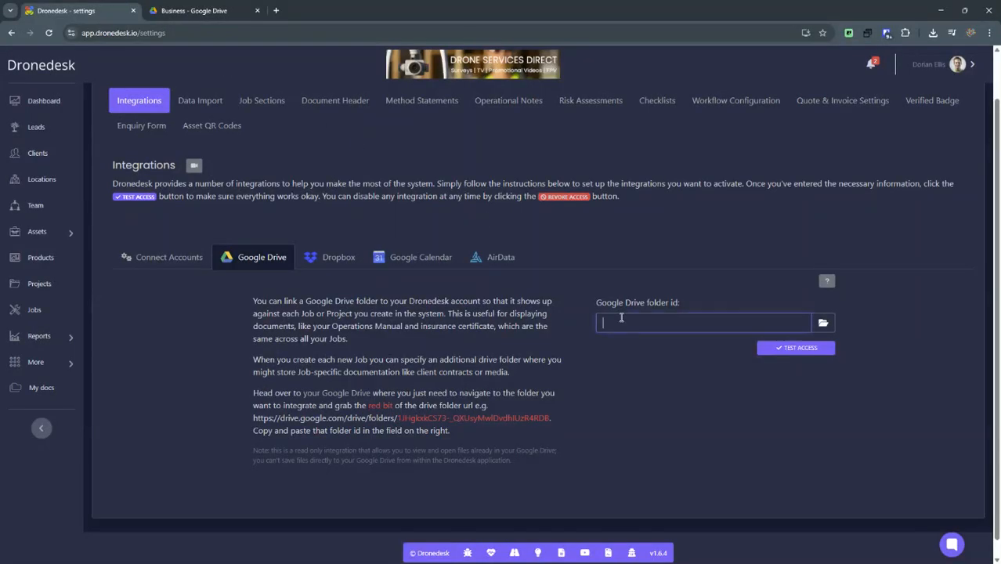
key(ctrl+v)
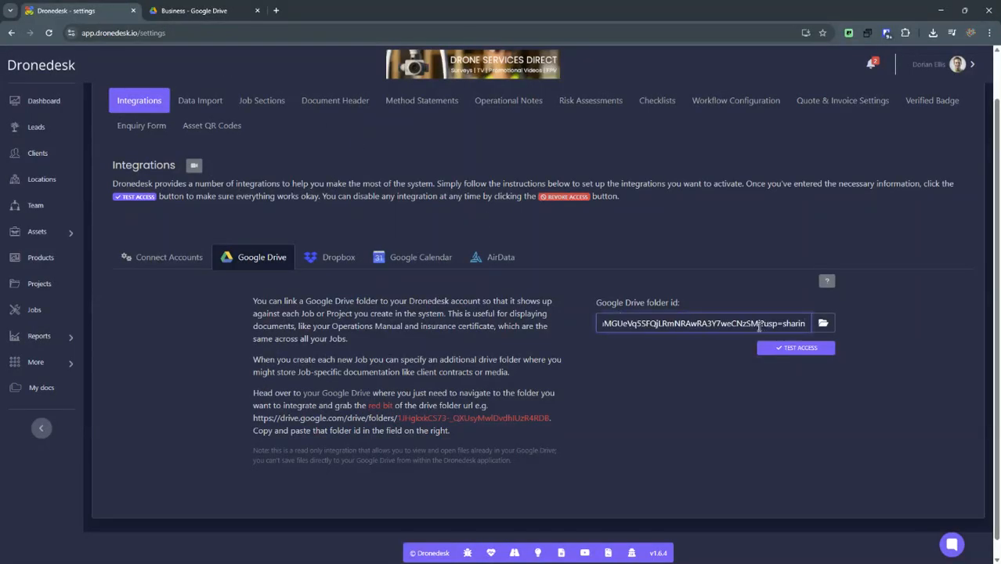
key(Left)
key(Left)
key(Left)
key(Left)
key(Left)
key(Left)
key(Left)
key(Left)
key(Left)
key(Left)
key(Left)
key(Left)
key(Left)
key(Left)
key(Left)
key(Left)
key(Left)
key(Left)
key(Left)
key(Left)
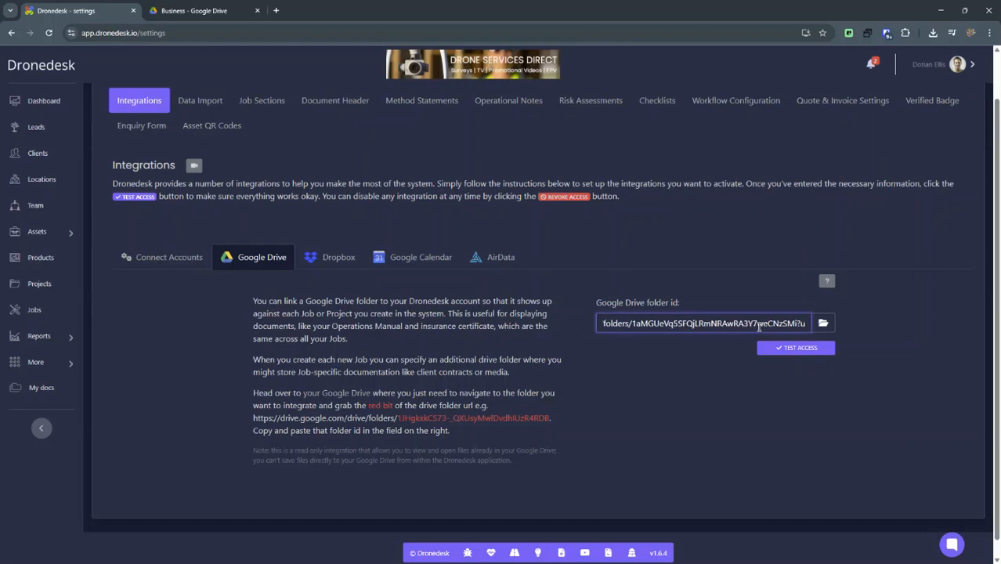
key(Left)
key(Left)
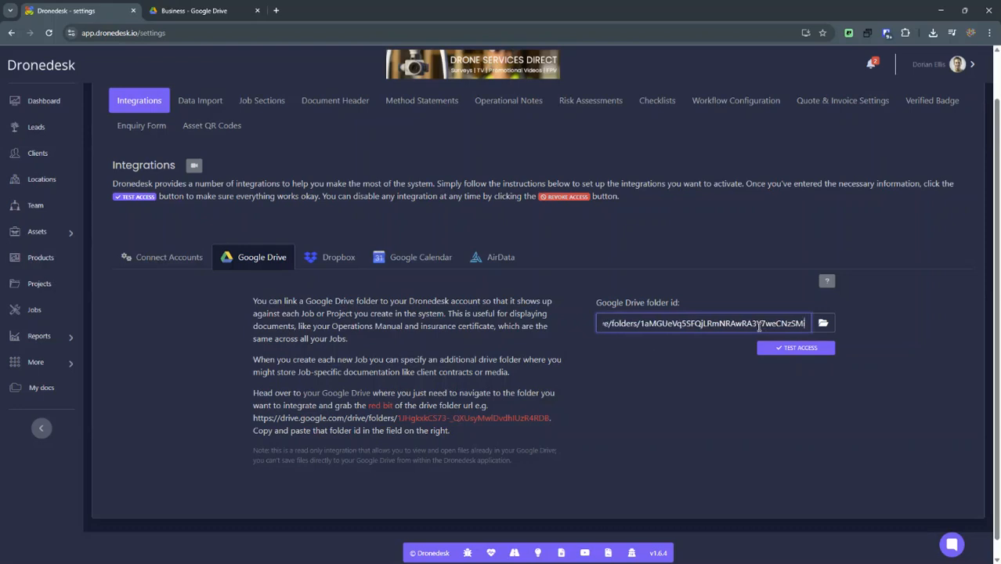
key(Home)
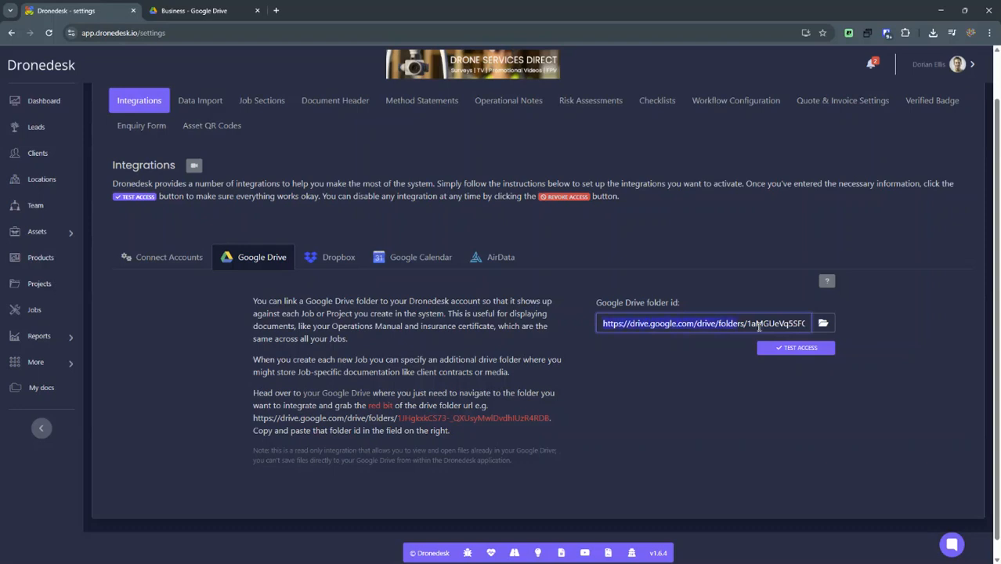
key(BackSpace)
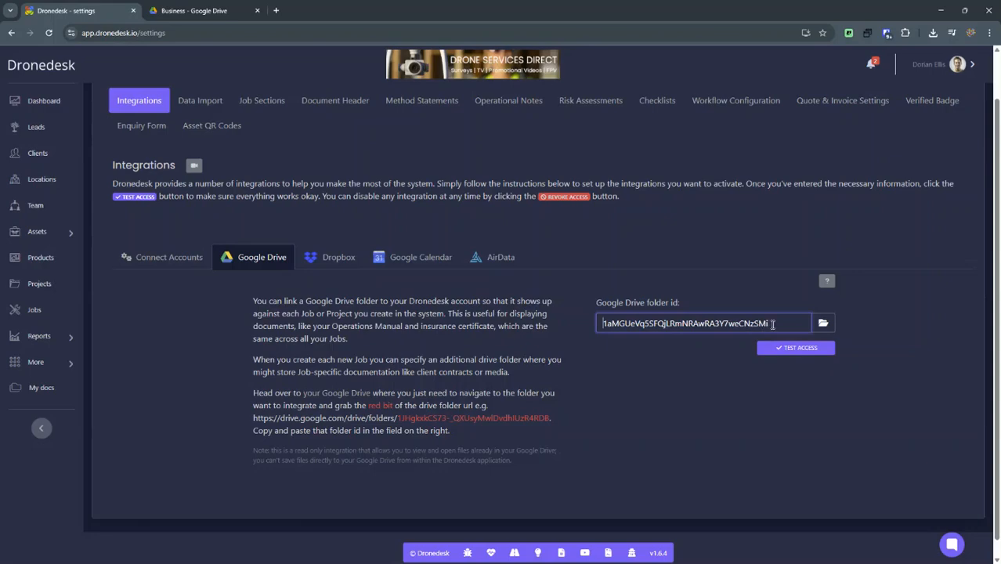
drag(771, 324, 602, 323)
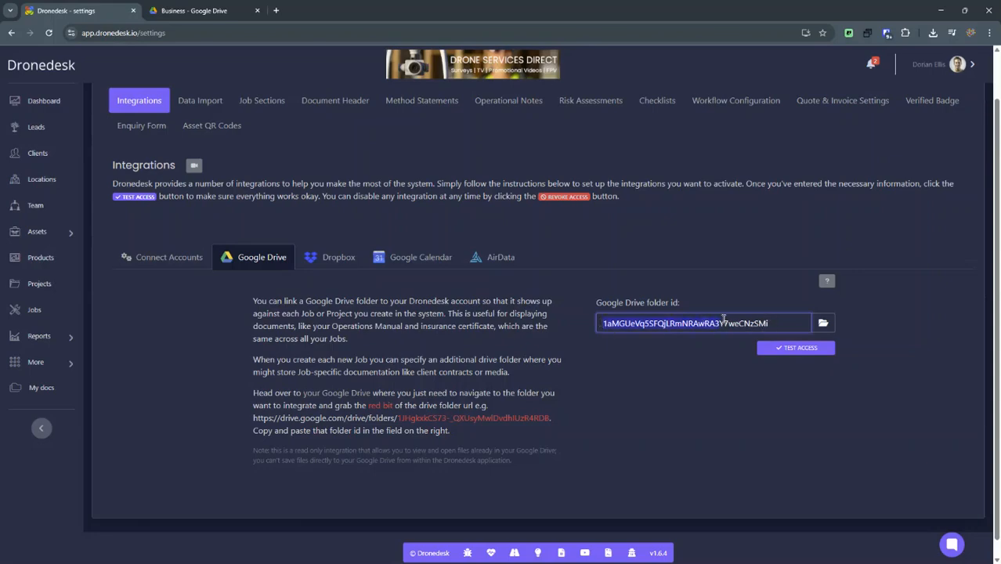
- Test access to the linked Drive folder and accept it to save the Google Drive setting
click(797, 349)
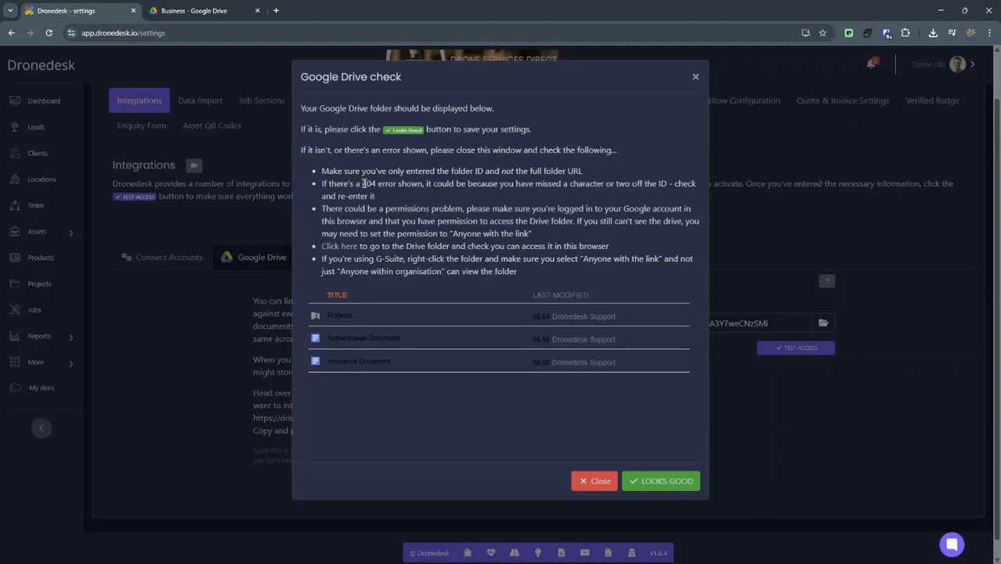
drag(363, 184, 418, 185)
click(447, 205)
click(652, 480)
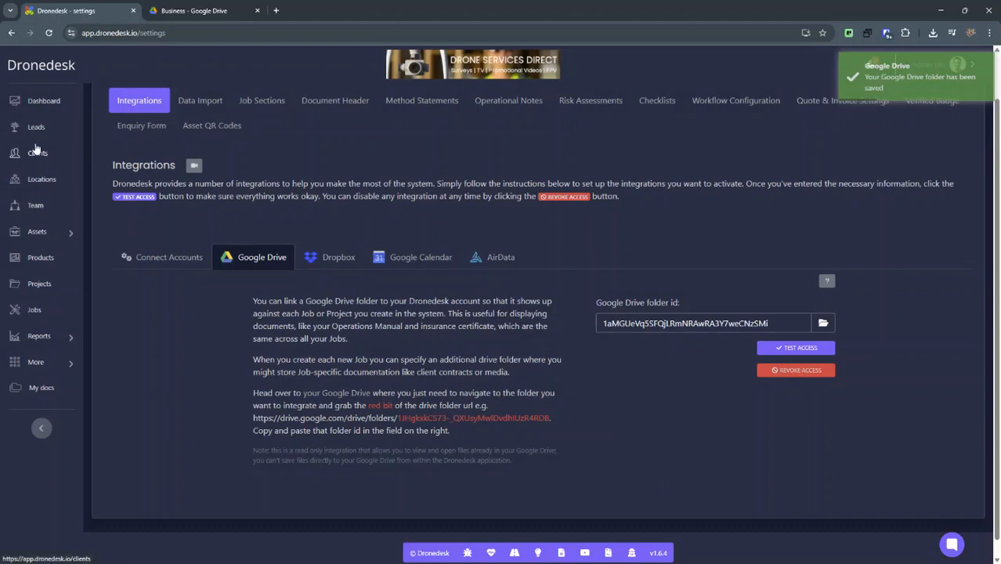
- Open the edit form for Project 250510 through Manage Project, down to its Google Drive folder id field
click(39, 280)
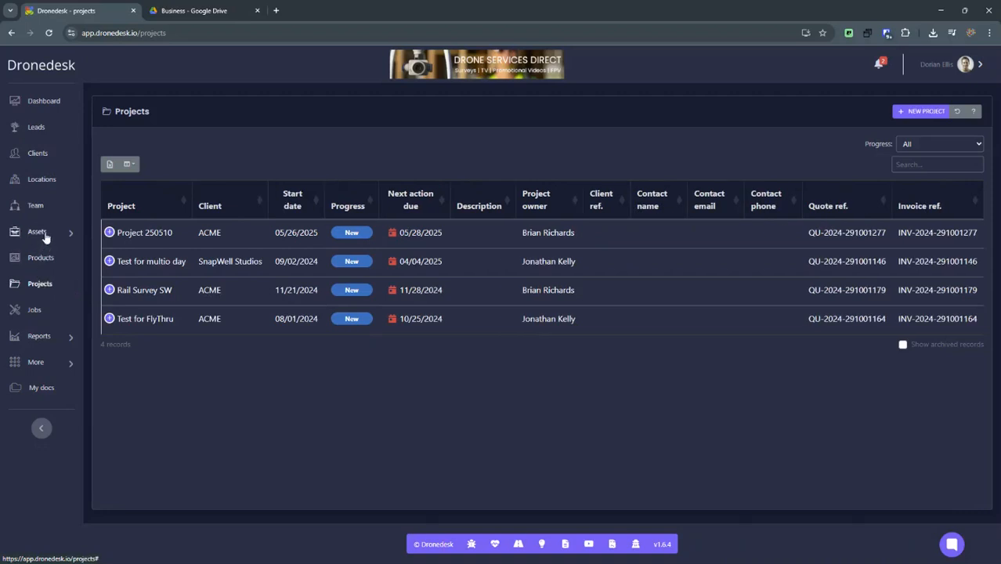
click(145, 234)
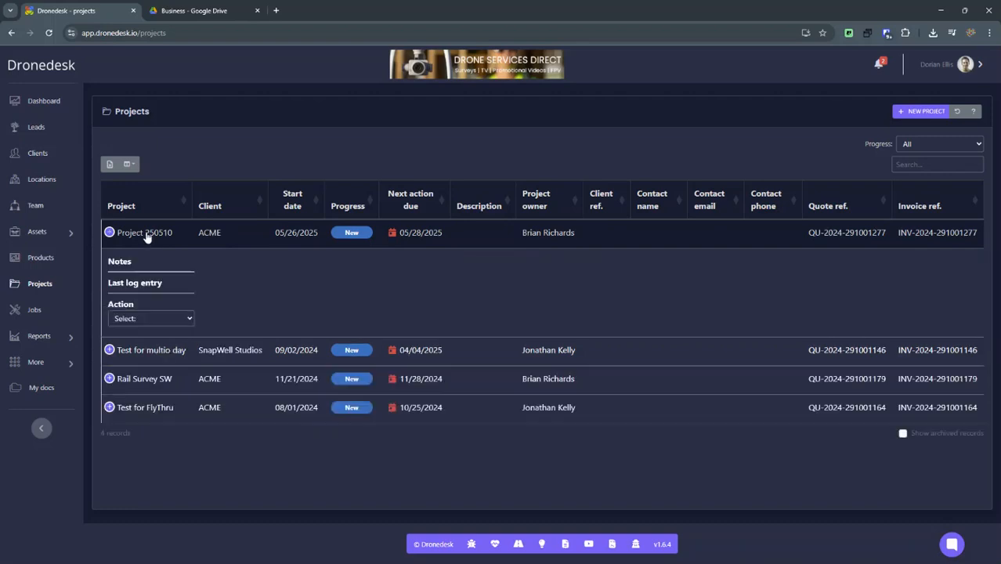
click(141, 318)
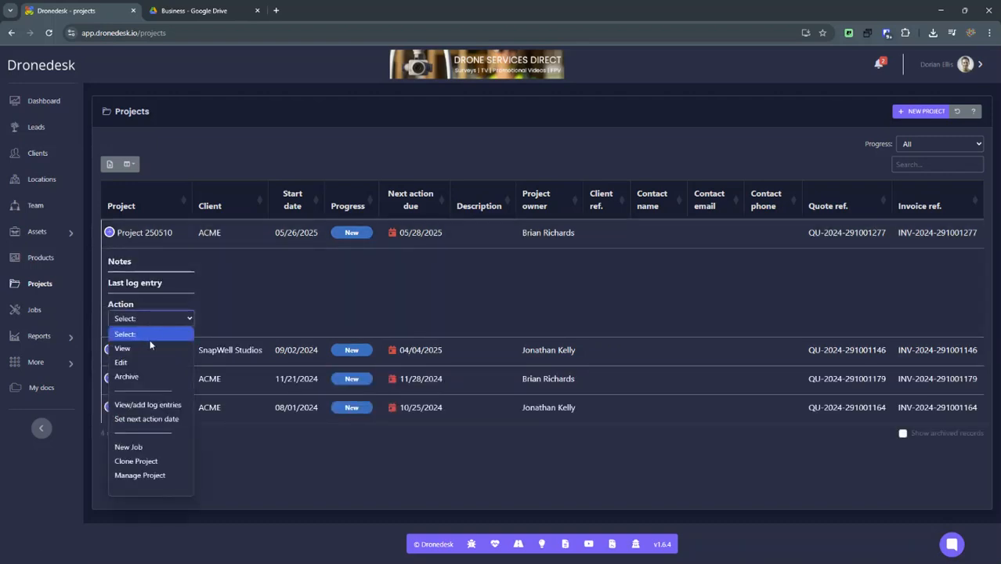
click(141, 474)
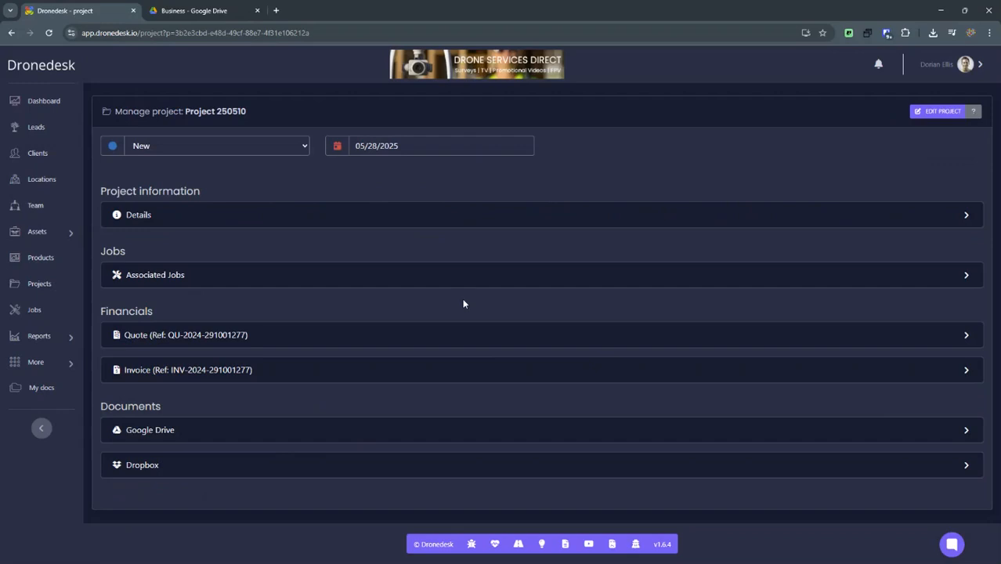
click(953, 111)
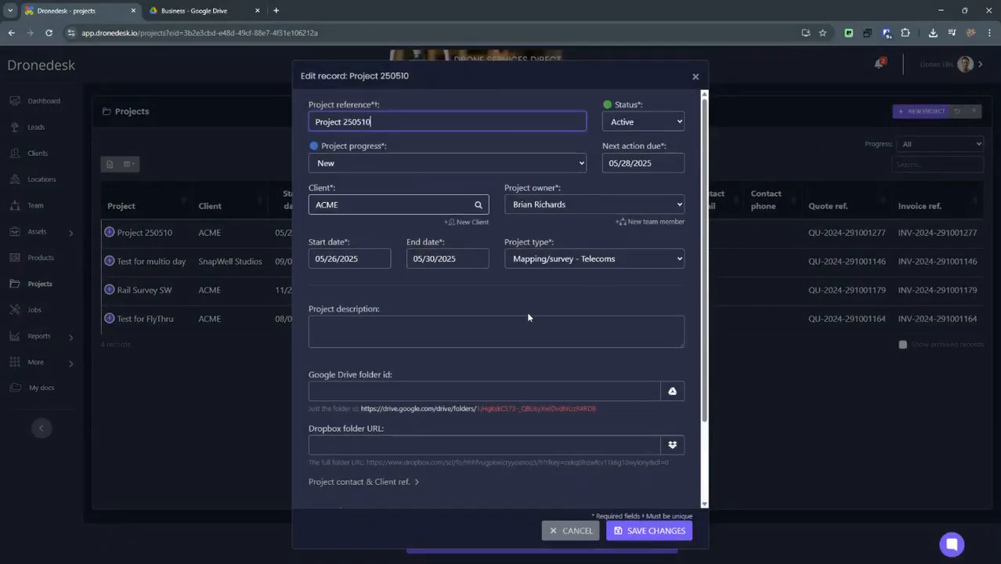
scroll(517, 314, down, 1)
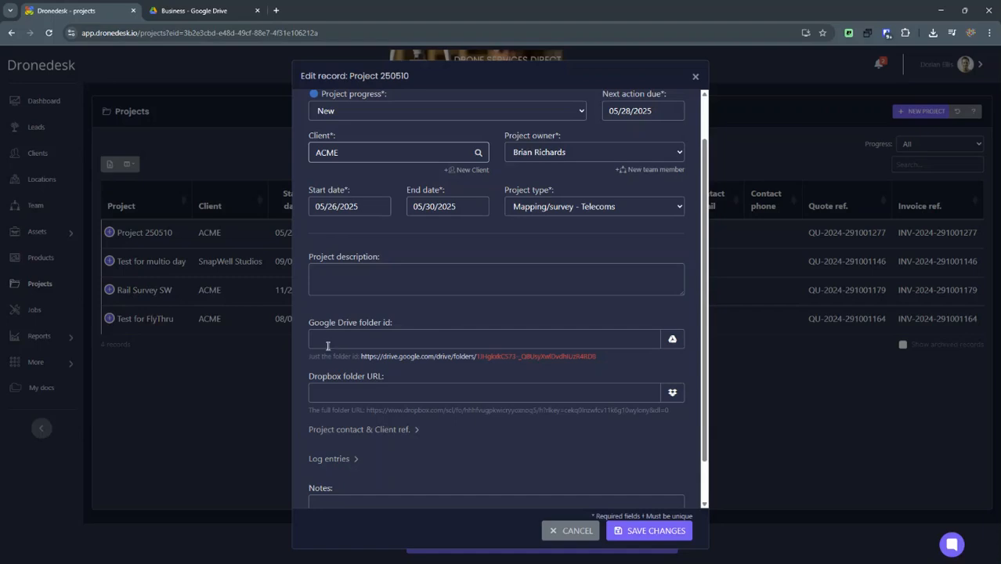
- Open the Projects folder inside Business in Drive and copy the share link of the Project One folder
click(205, 12)
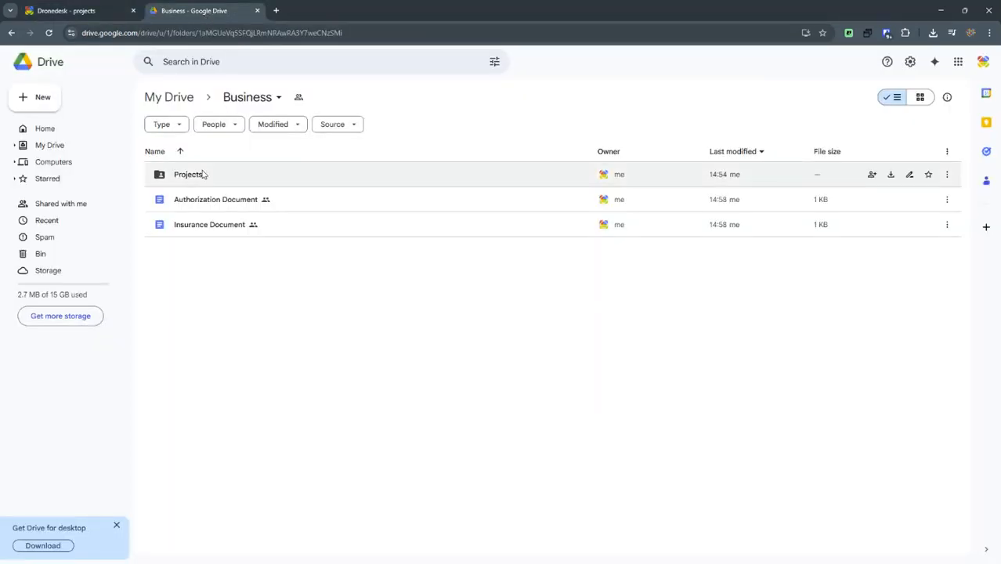
click(196, 175)
double_click(195, 175)
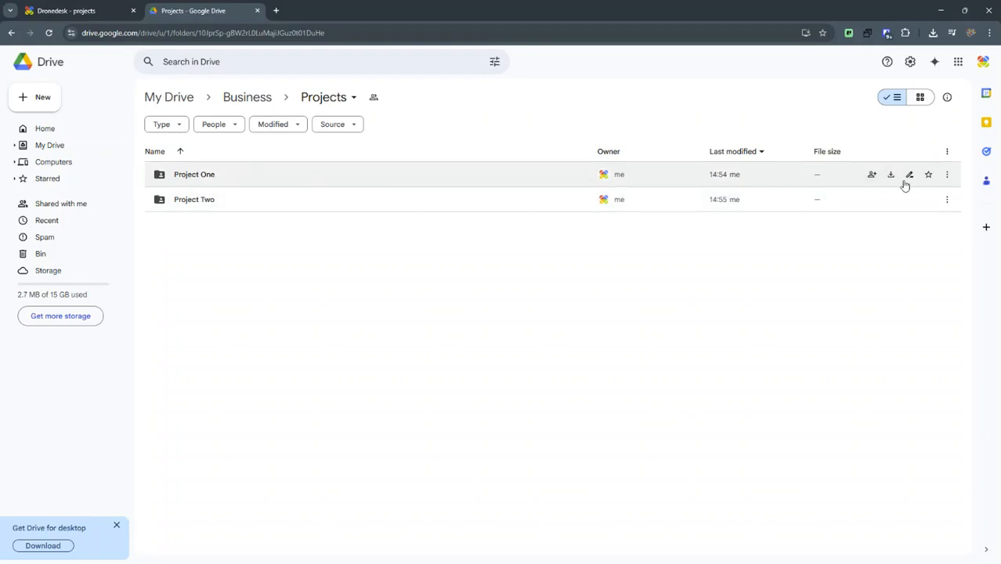
click(951, 176)
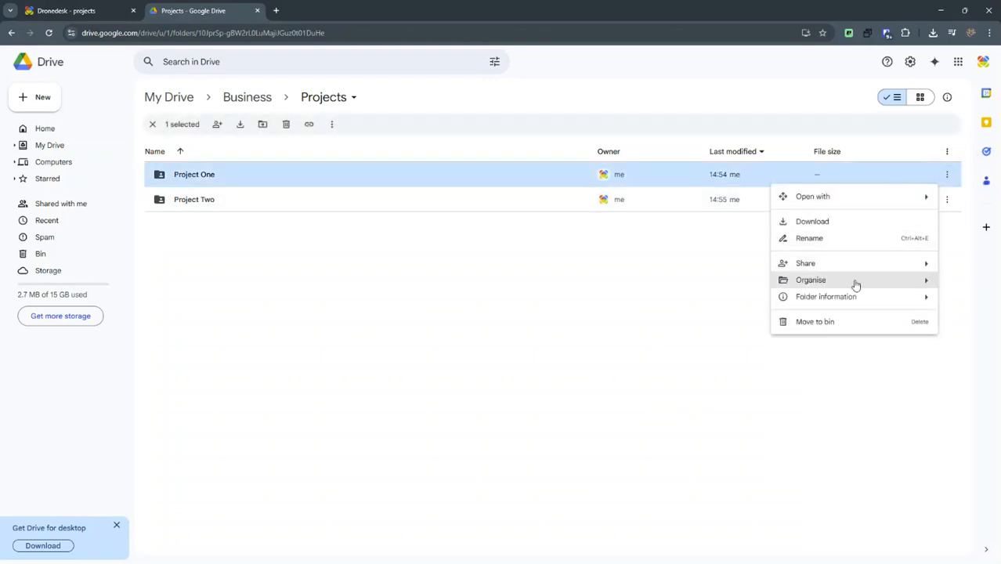
mouse_move(842, 268)
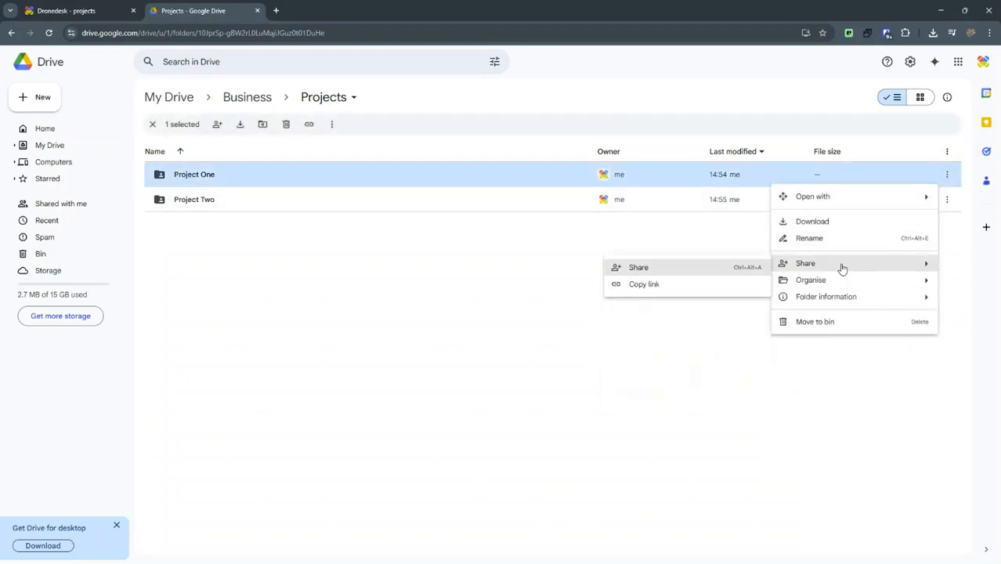
click(639, 269)
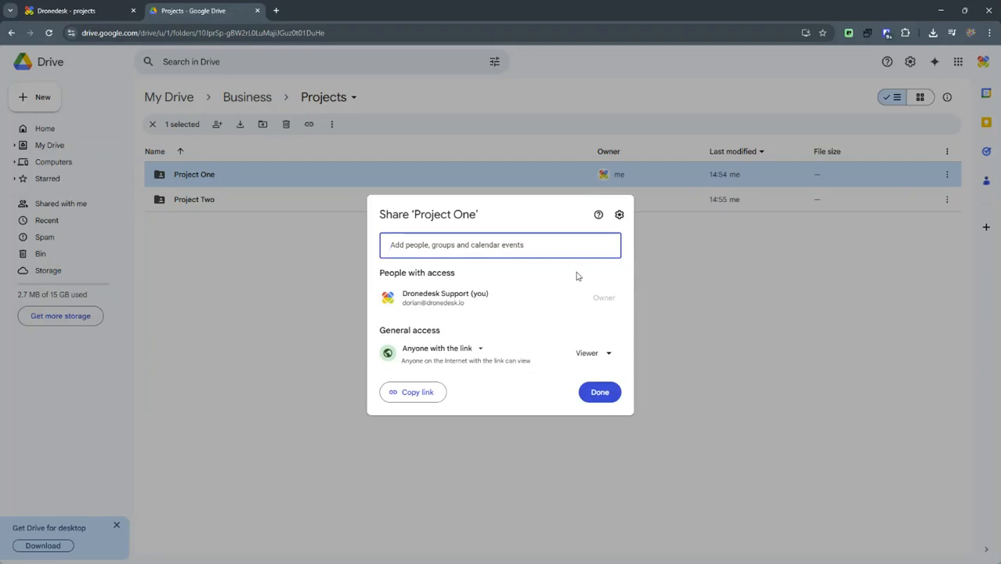
click(415, 396)
click(600, 392)
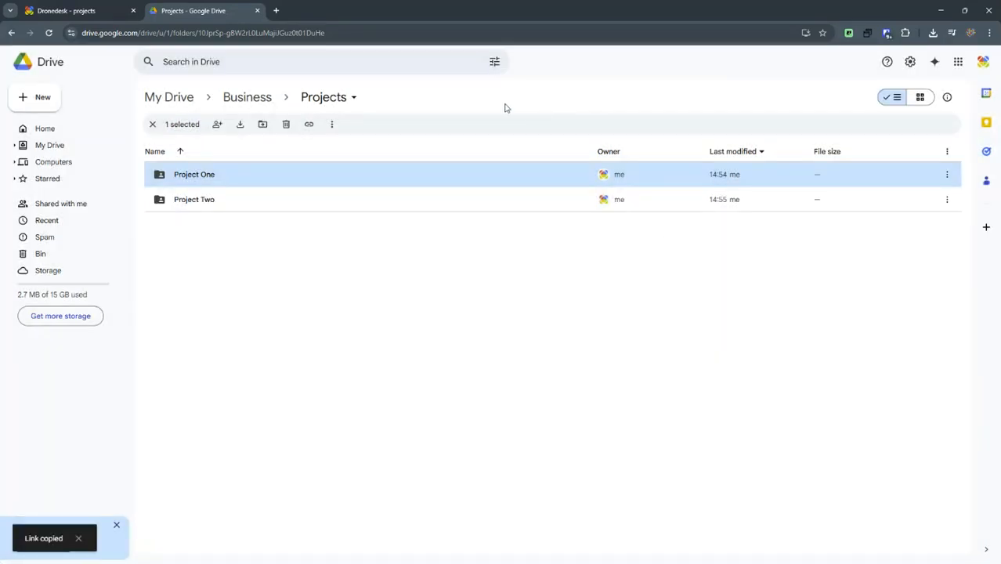
- Paste the Project One link into Project 250510's Google Drive folder id field, trim it to the folder ID only, and save
click(64, 10)
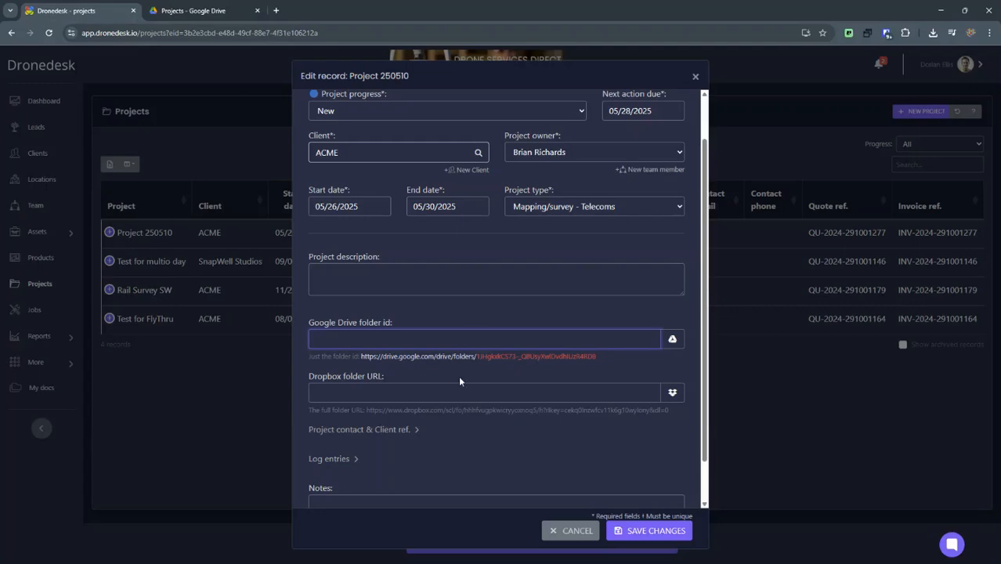
key(ctrl+v)
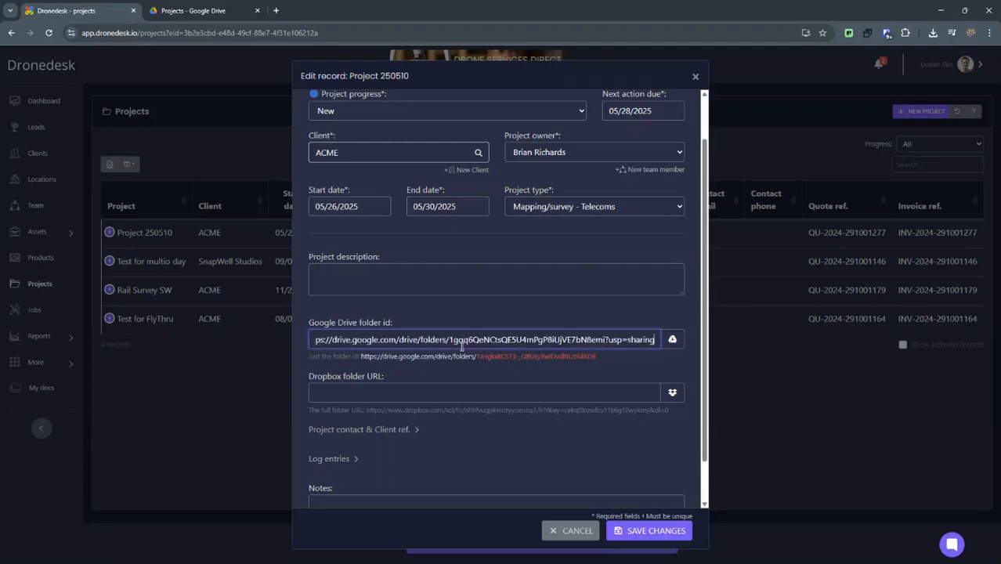
drag(451, 342, 137, 340)
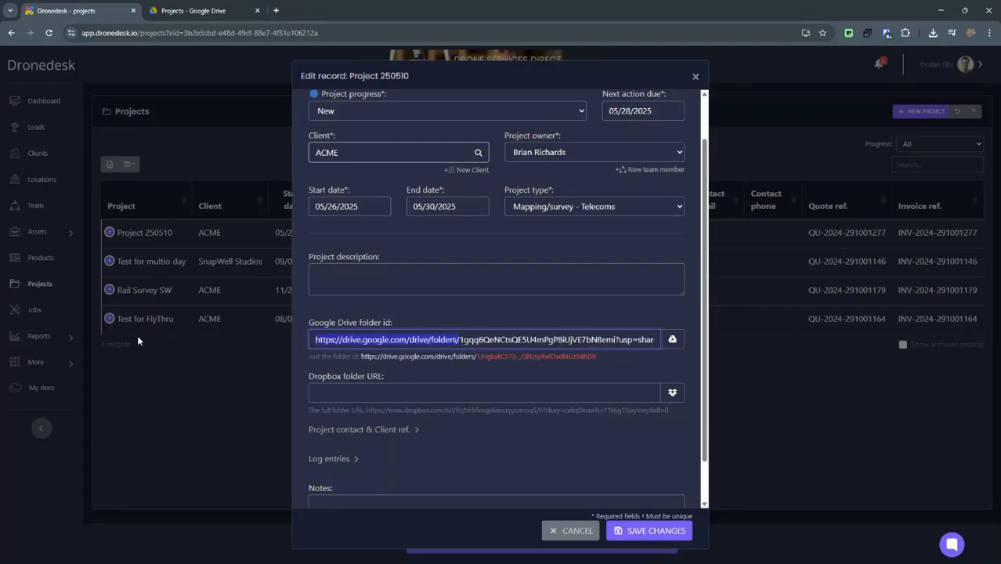
key(BackSpace)
key(End)
key(BackSpace)
key(BackSpace)
key(BackSpace)
key(BackSpace)
key(BackSpace)
key(BackSpace)
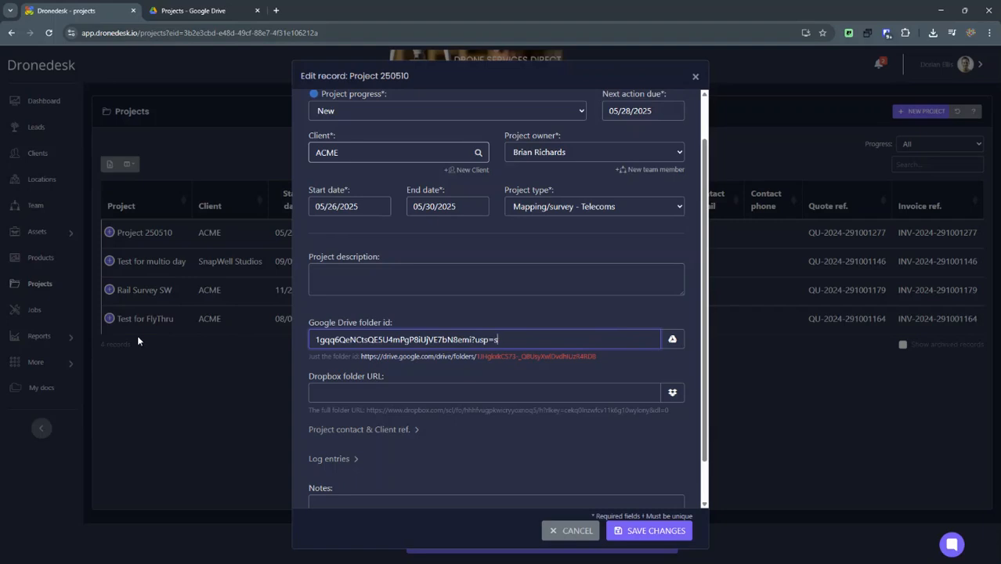
key(BackSpace)
key(BackSpace)
key(BackSpace)
key(BackSpace)
key(BackSpace)
key(BackSpace)
click(335, 395)
click(625, 536)
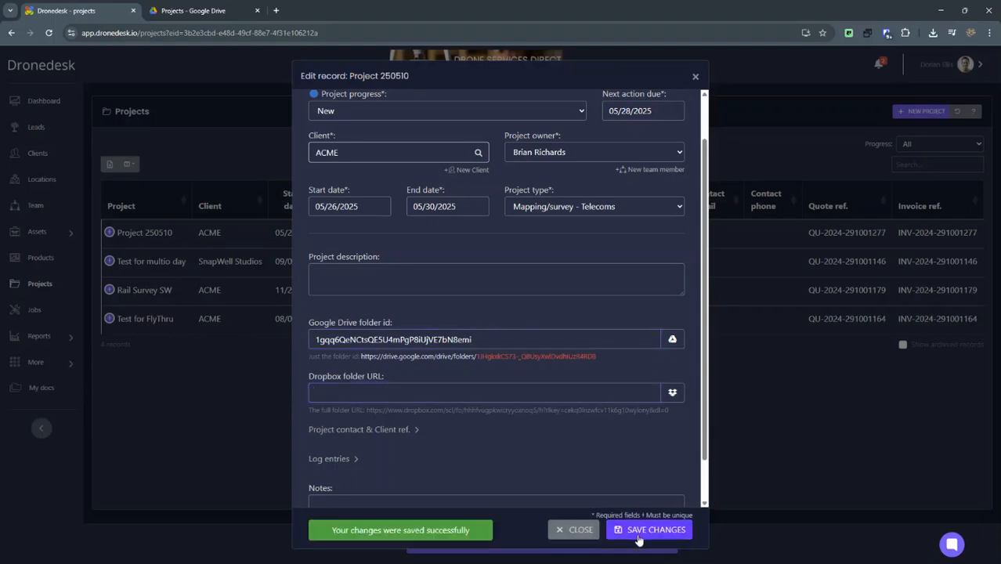
click(577, 538)
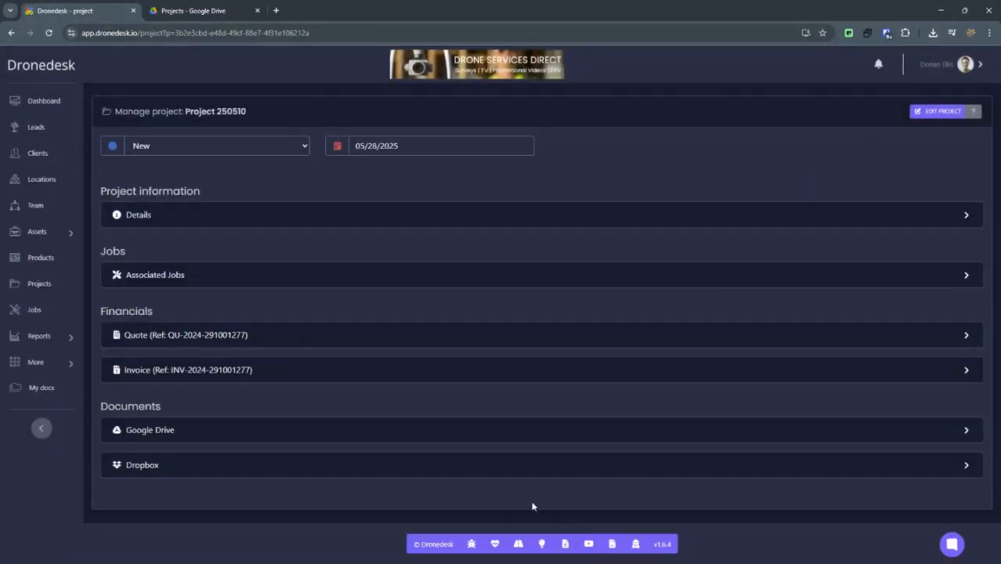
- Expand the project's Google Drive documents section and review the listed legal documents and project files
click(157, 431)
scroll(229, 229, down, 3)
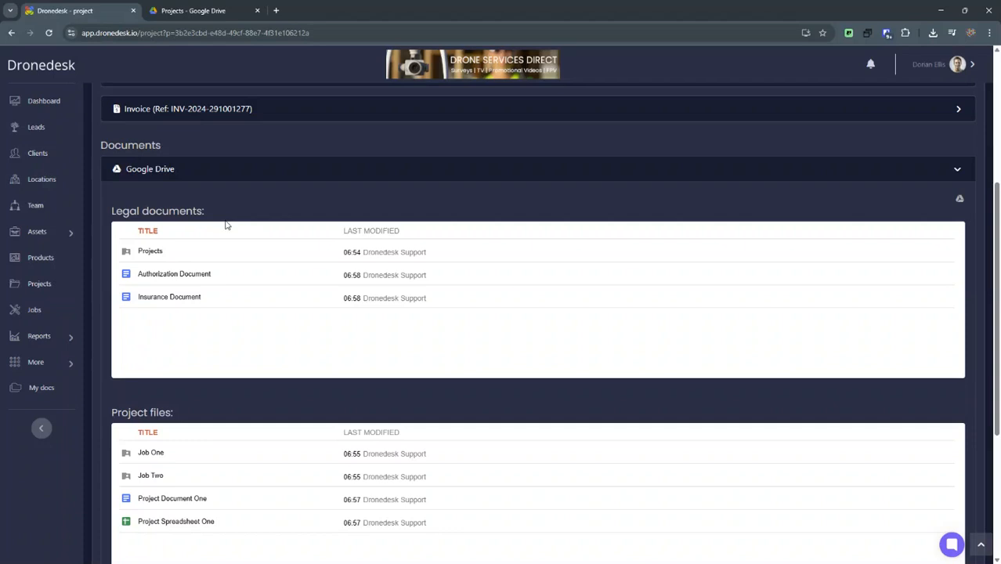
scroll(199, 253, down, 2)
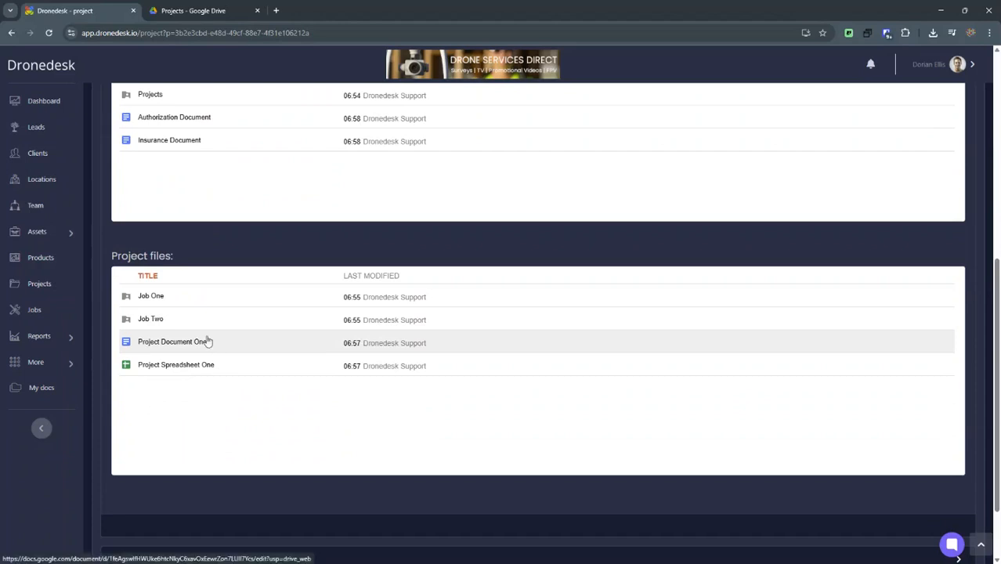
scroll(206, 318, up, 5)
scroll(205, 317, up, 1)
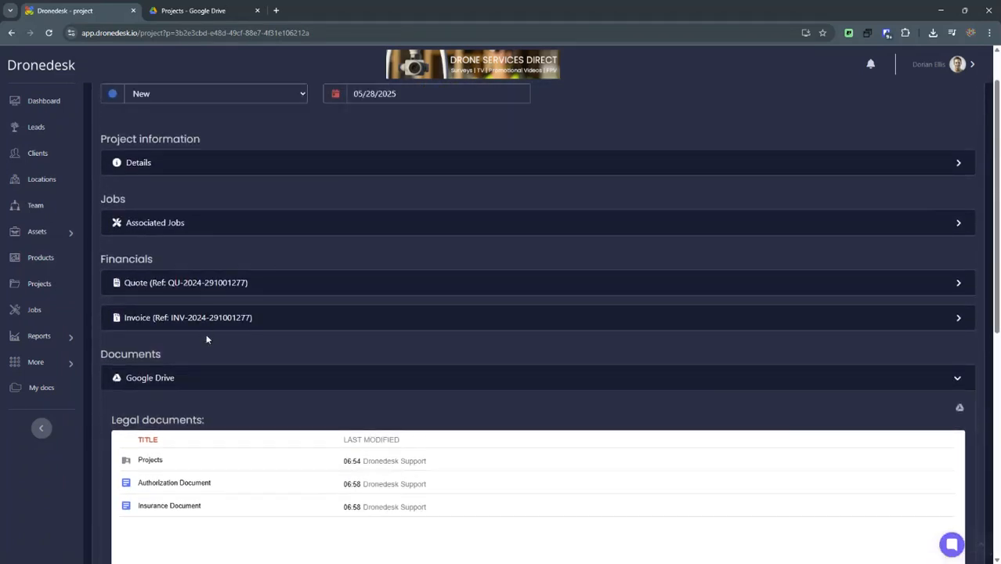
- Open the edit form for job 202505_00010 from the project's associated jobs, down to its Google Drive folder id field
click(178, 378)
click(147, 282)
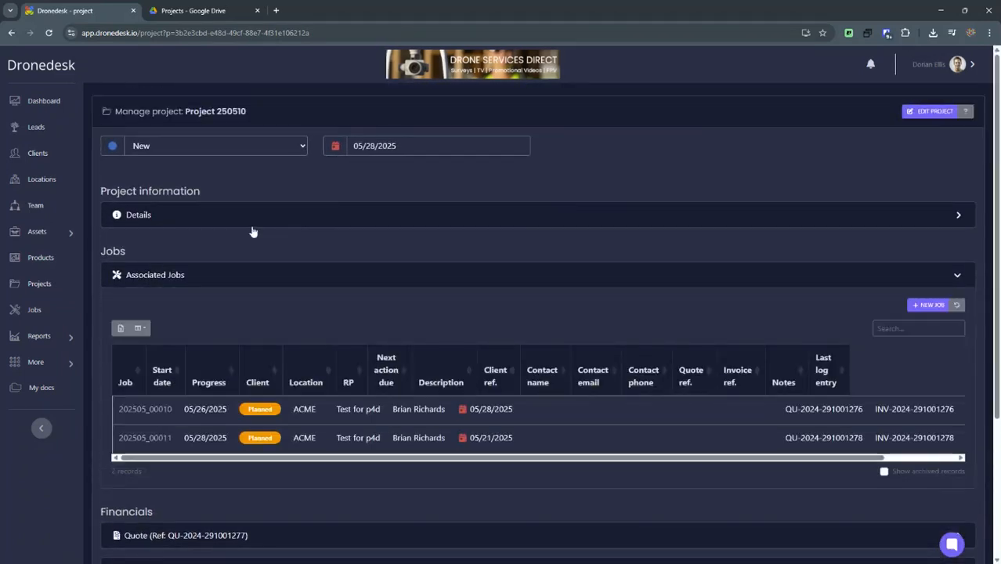
scroll(252, 227, down, 2)
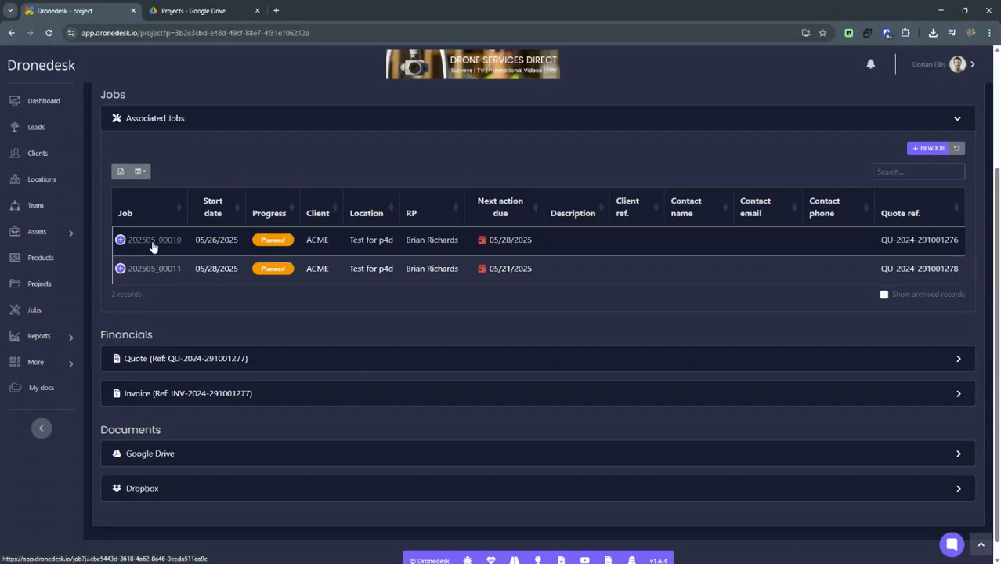
click(152, 242)
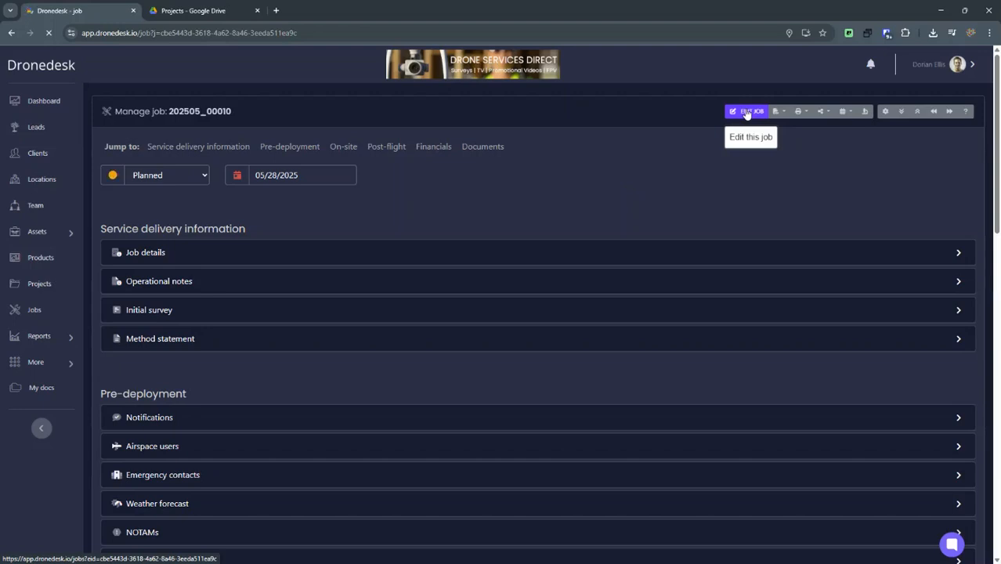
click(746, 111)
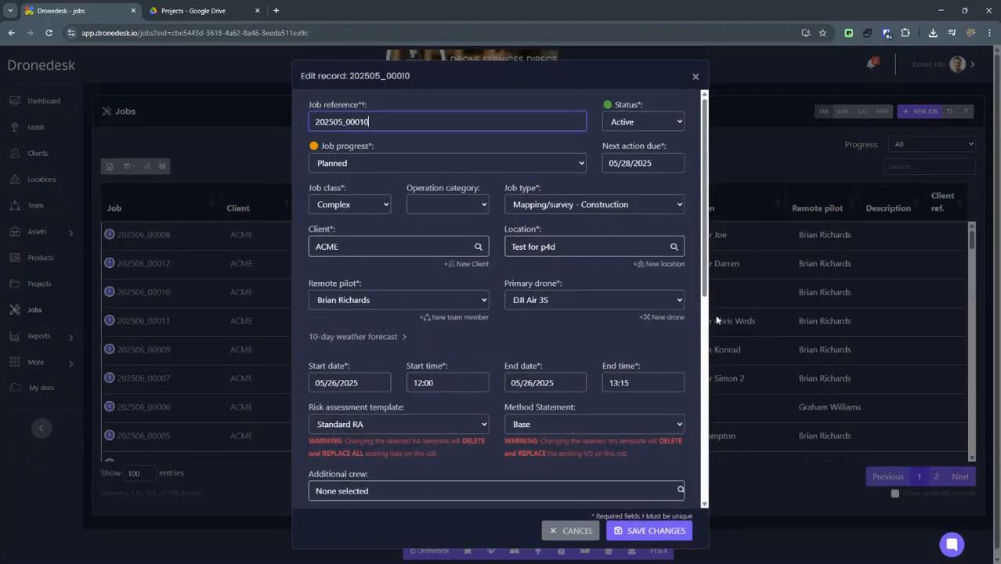
scroll(596, 353, down, 6)
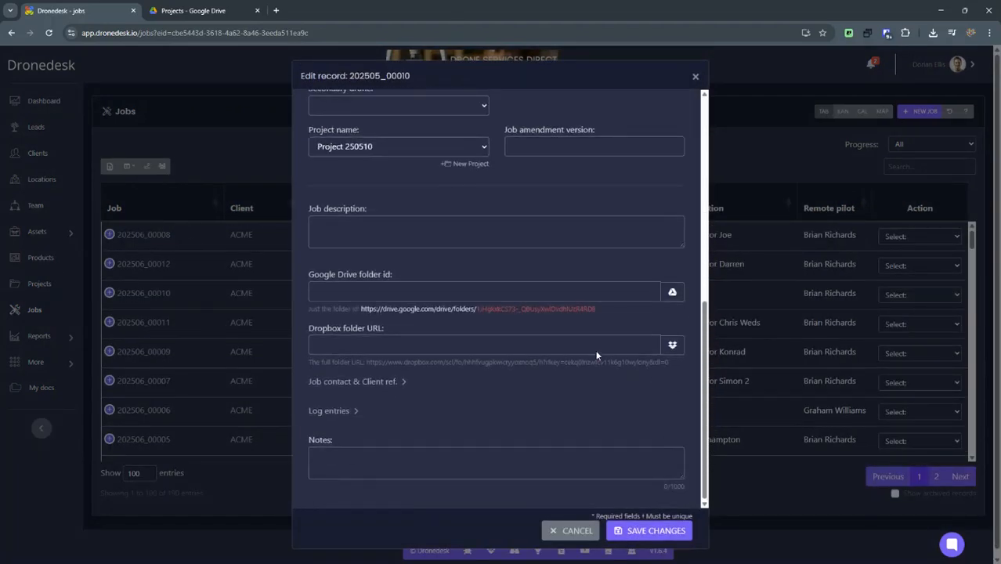
click(376, 293)
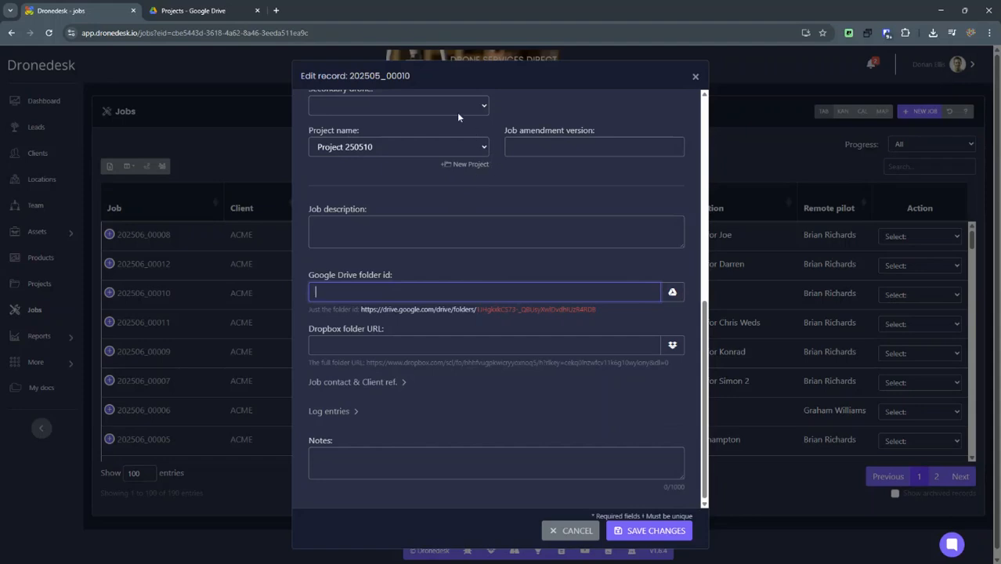
- Open the Job One folder inside Project One in Drive and copy its share link
click(193, 11)
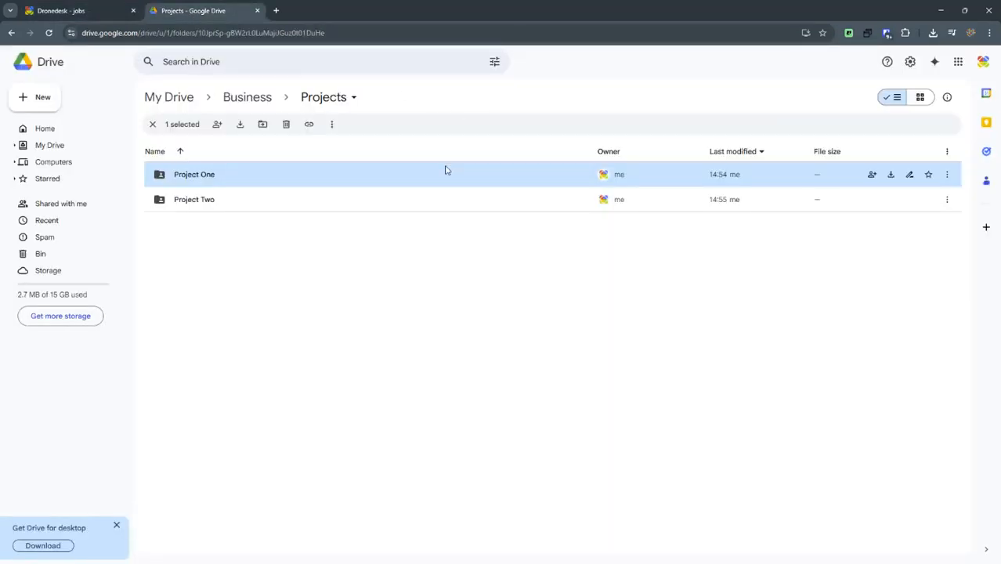
double_click(188, 177)
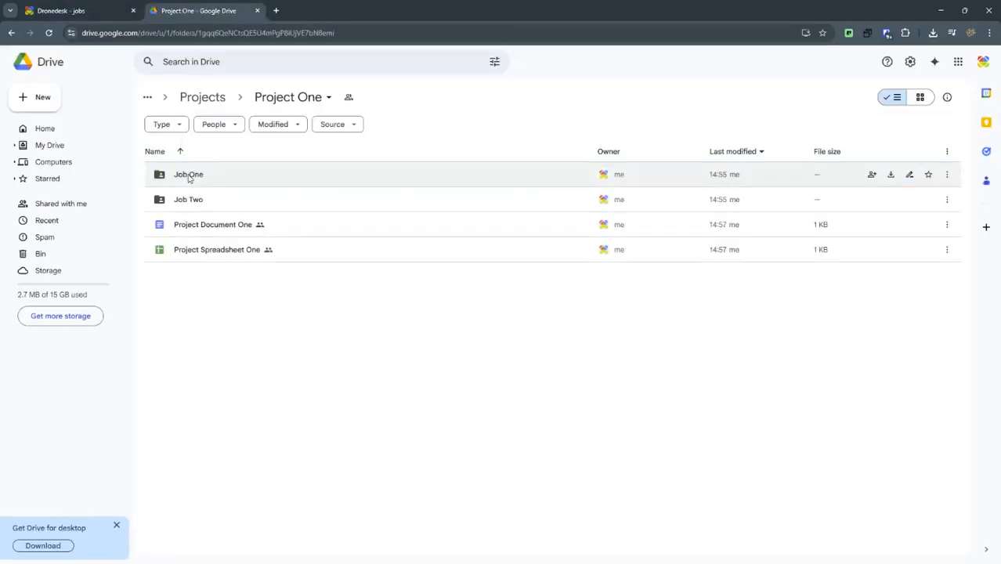
double_click(188, 176)
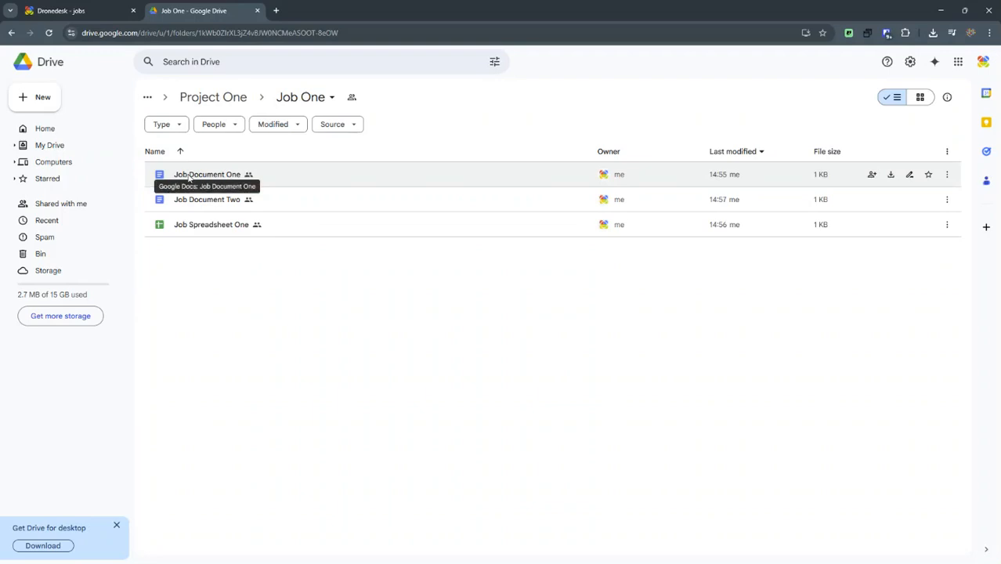
click(331, 99)
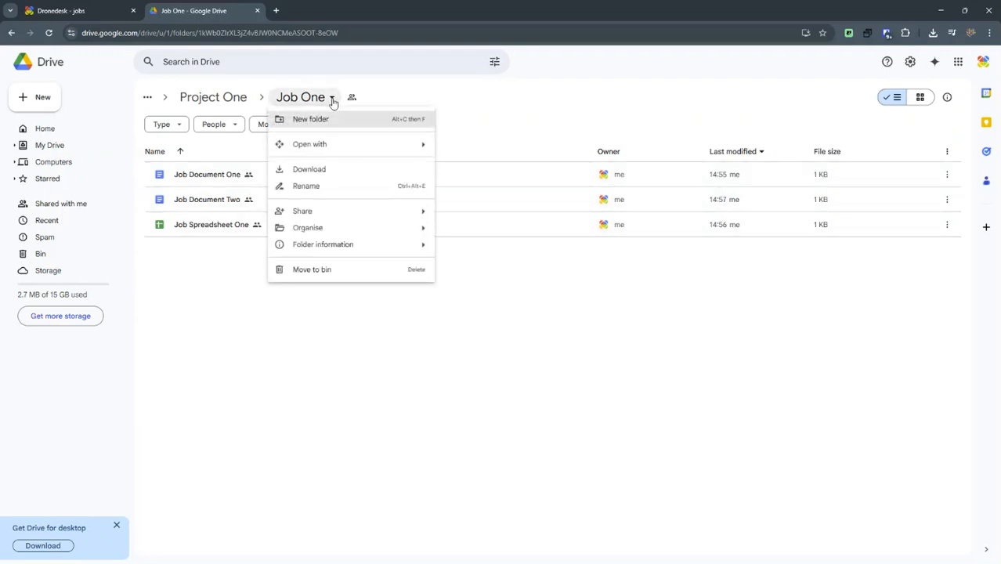
mouse_move(322, 213)
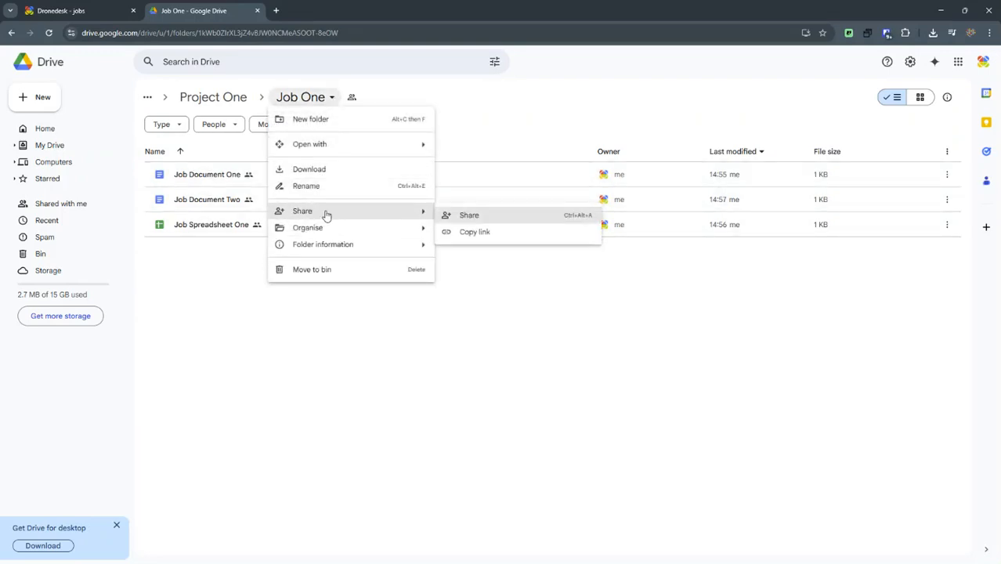
click(490, 217)
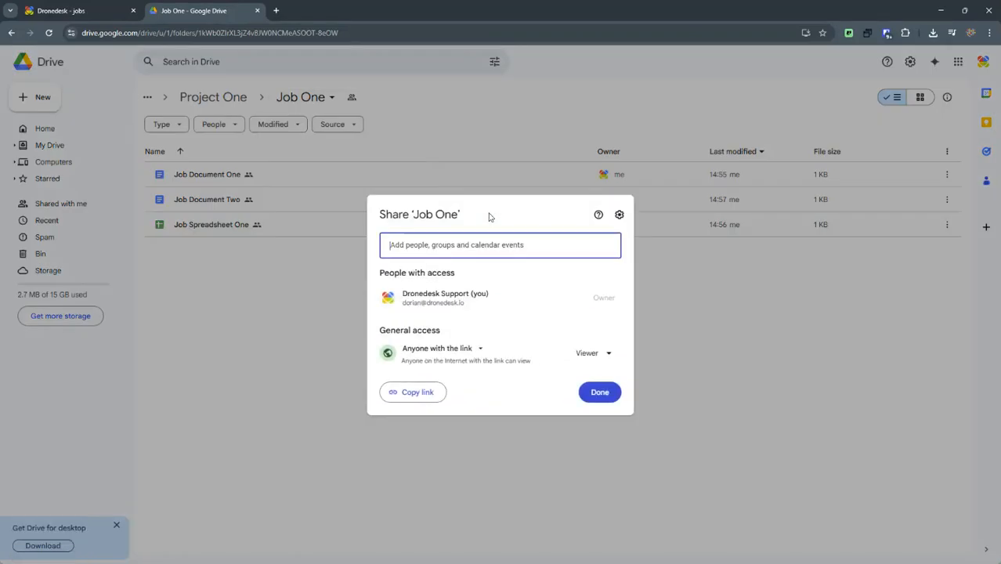
click(408, 394)
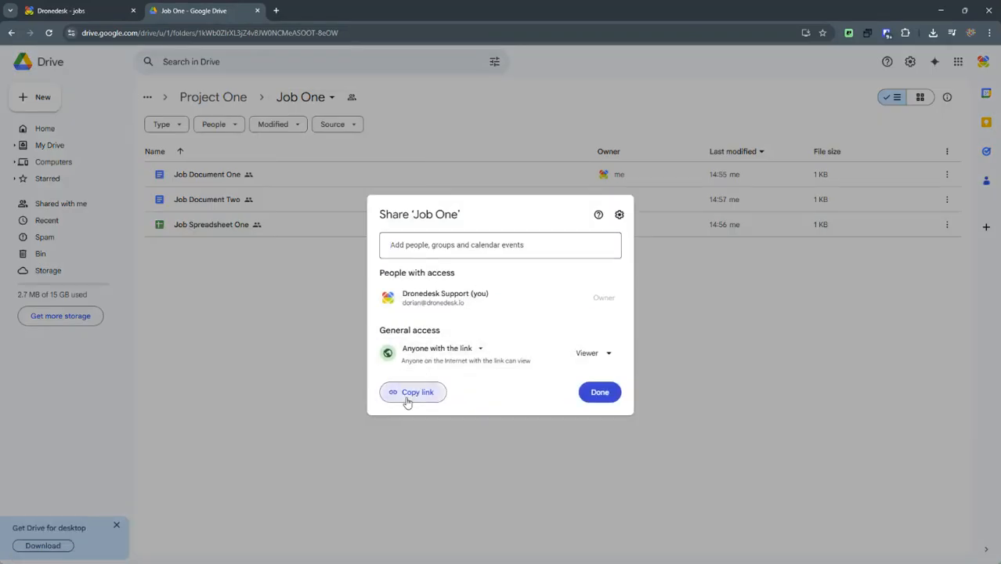
click(600, 393)
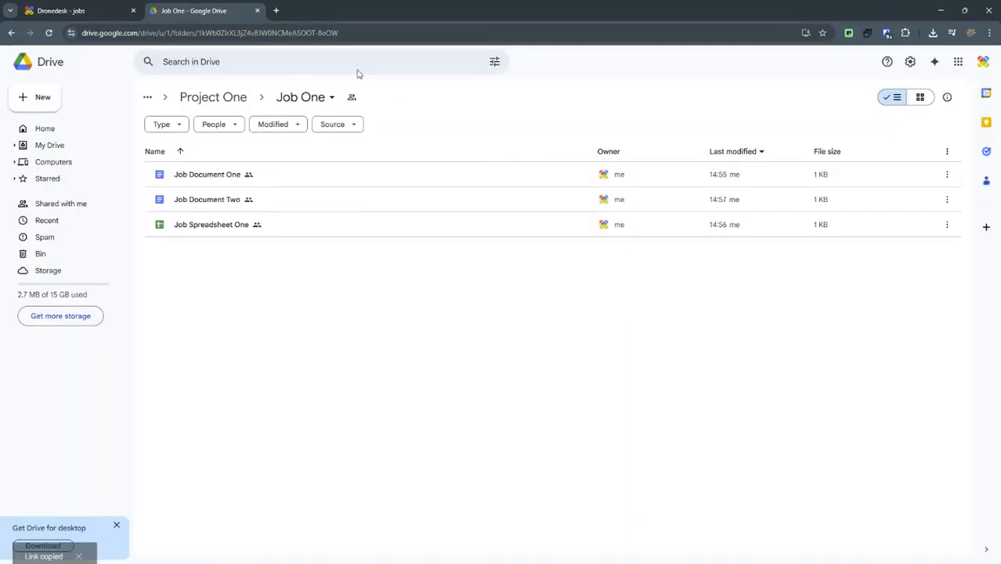
- Paste the Job One link into the job's Google Drive folder id field, trim it to the folder ID, and save the job
click(116, 15)
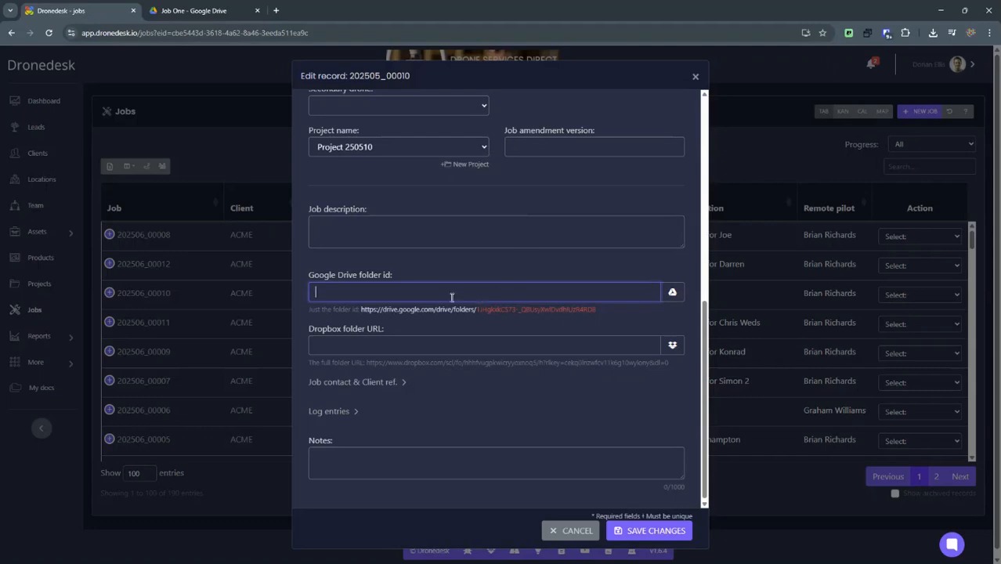
key(ctrl+v)
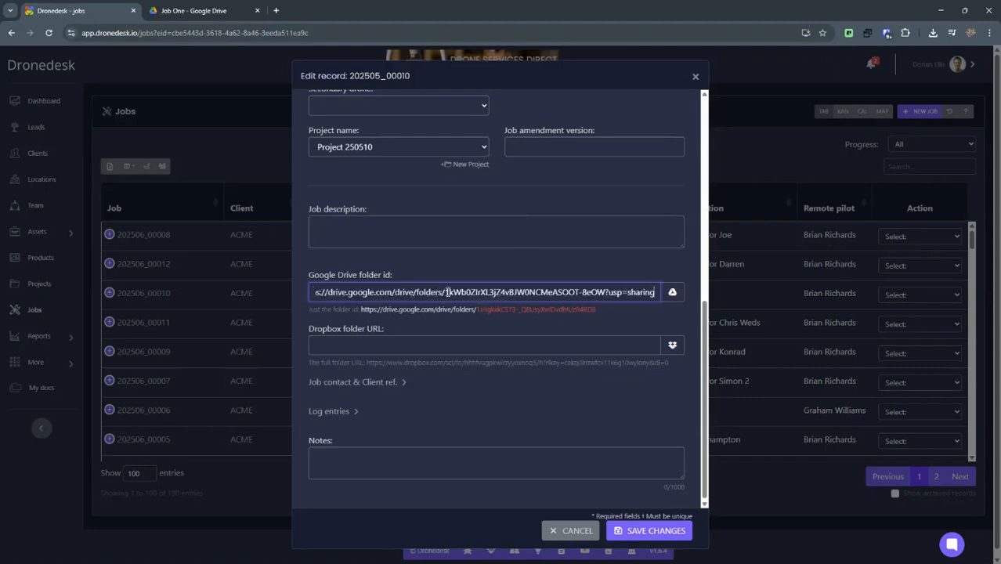
key(BackSpace)
key(BackSpace)
key(BackSpace)
key(BackSpace)
key(BackSpace)
key(BackSpace)
key(BackSpace)
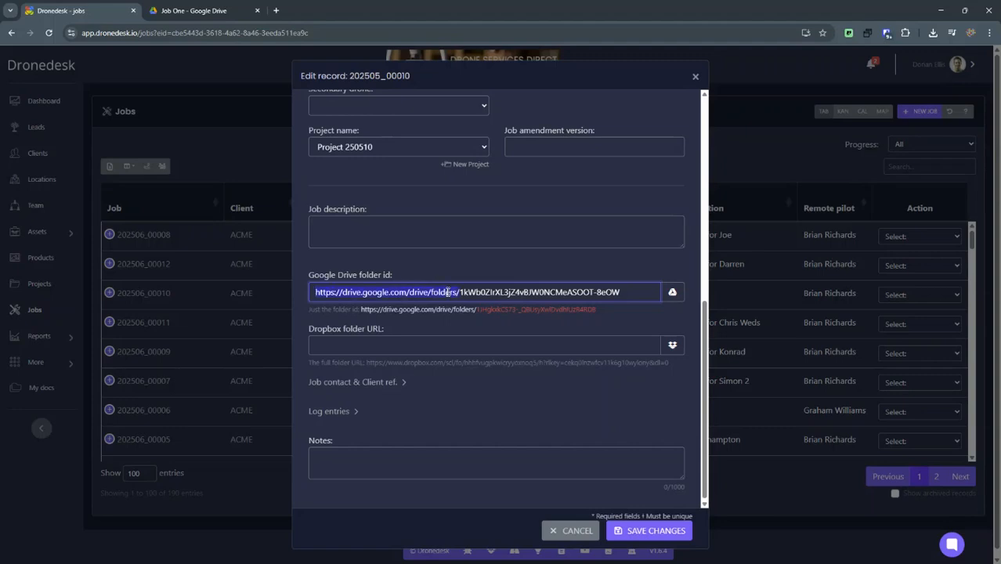
key(BackSpace)
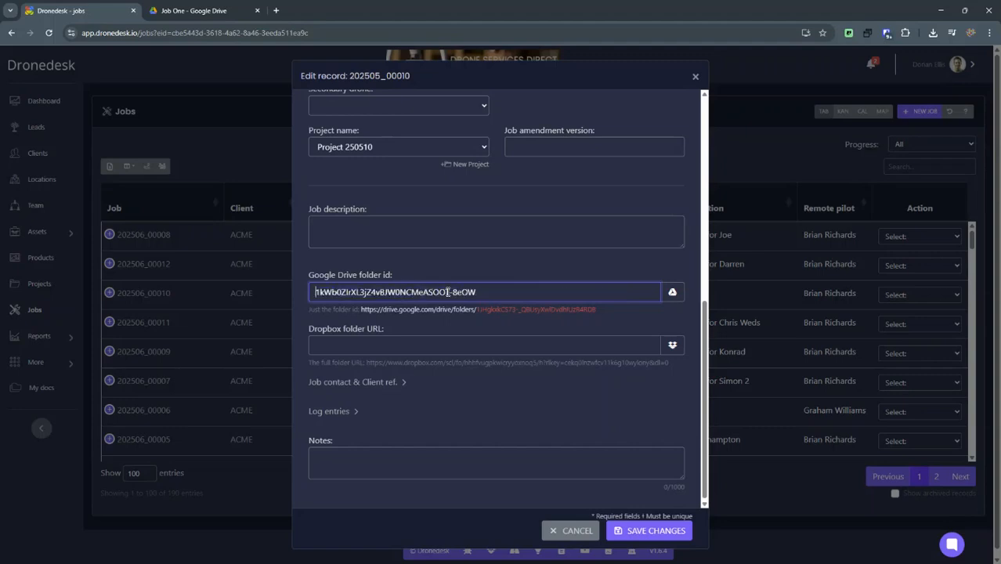
click(649, 530)
click(590, 533)
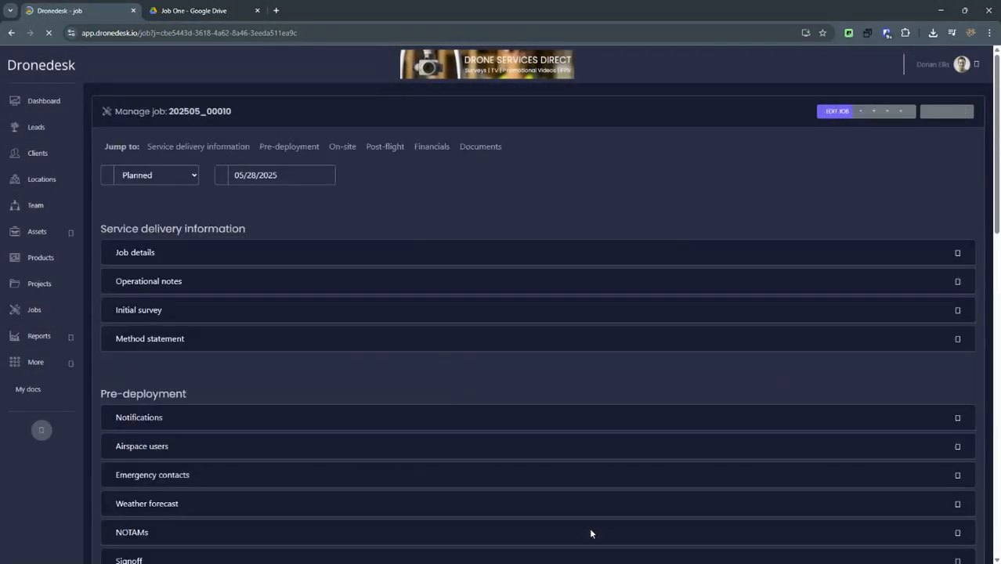
- Expand the job's Google Drive documents section and review its legal documents, project files and job files
scroll(525, 366, down, 10)
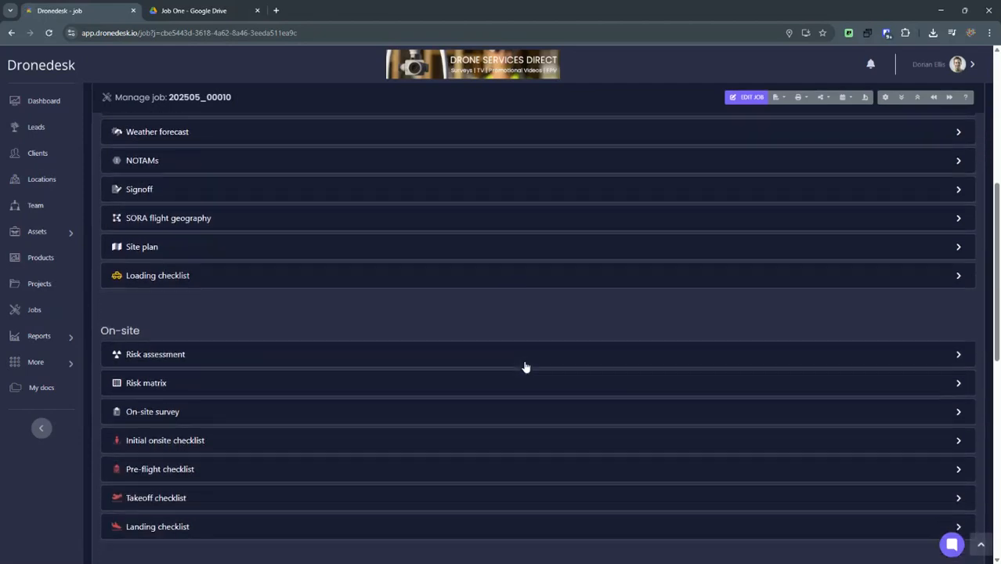
scroll(525, 366, down, 1)
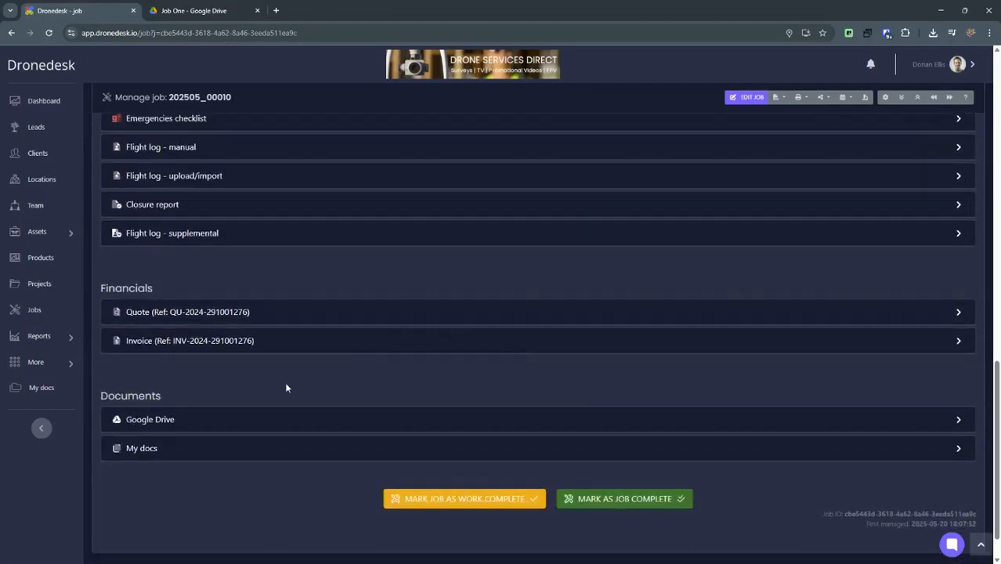
click(189, 421)
scroll(430, 196, down, 3)
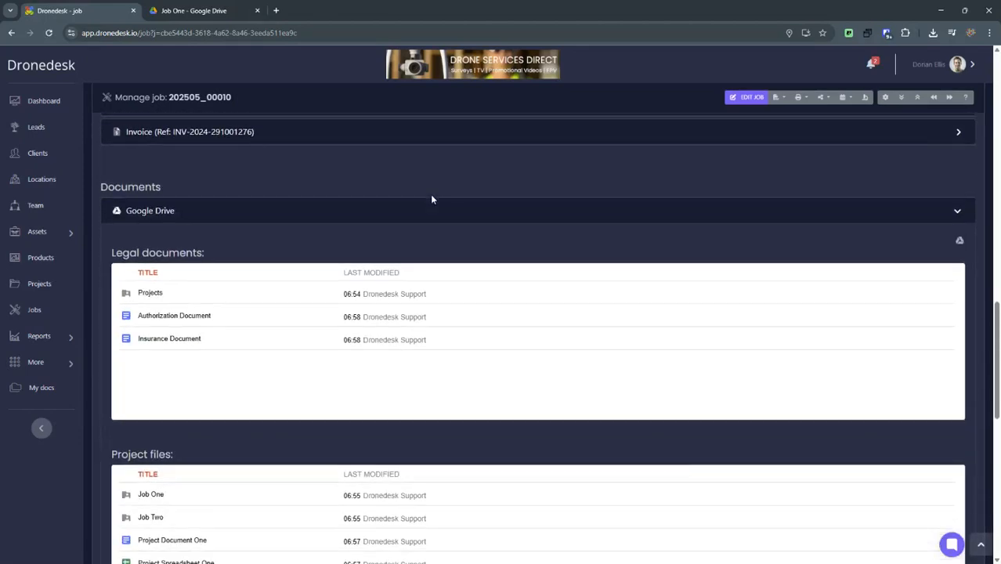
scroll(250, 278, down, 1)
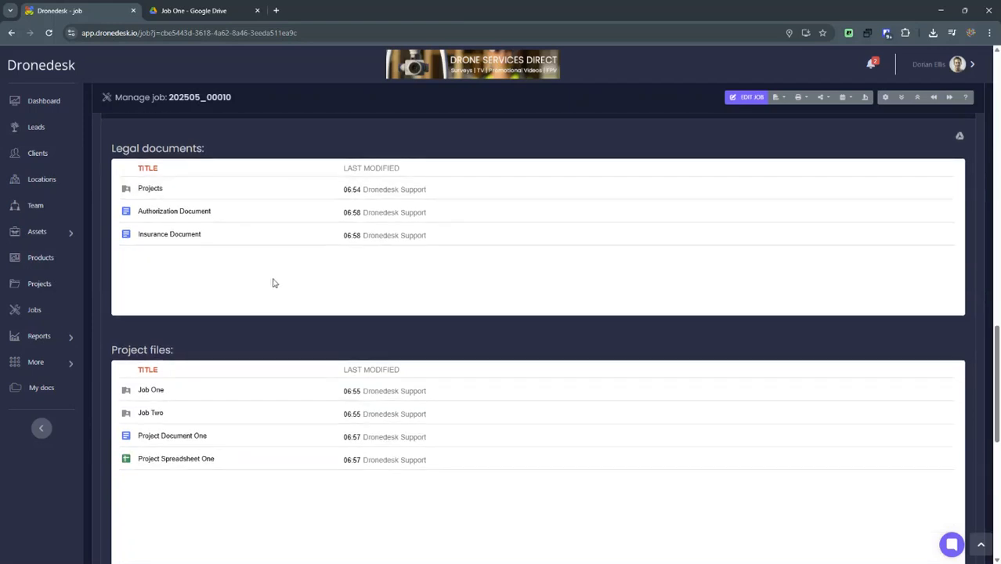
scroll(275, 282, down, 2)
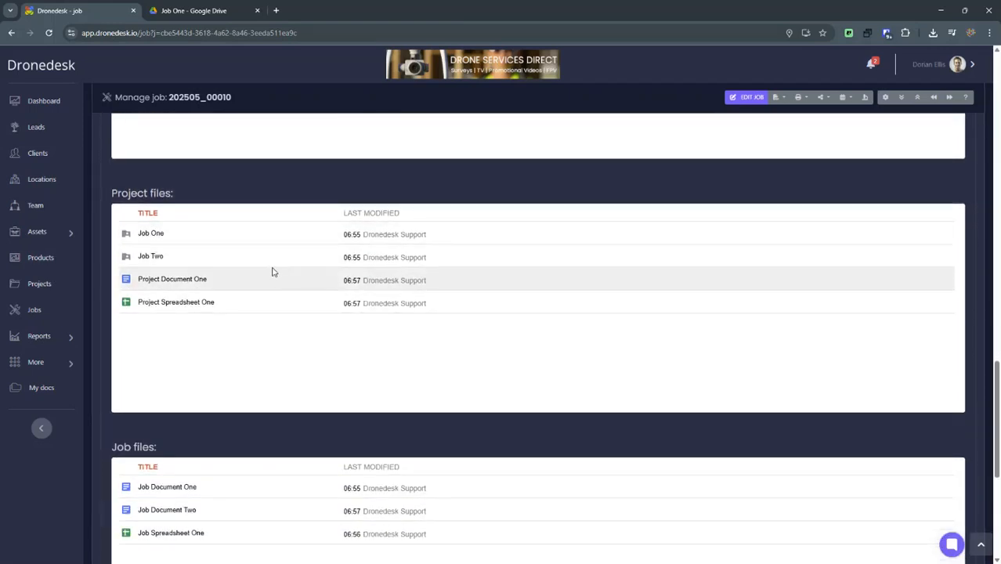
scroll(270, 272, down, 2)
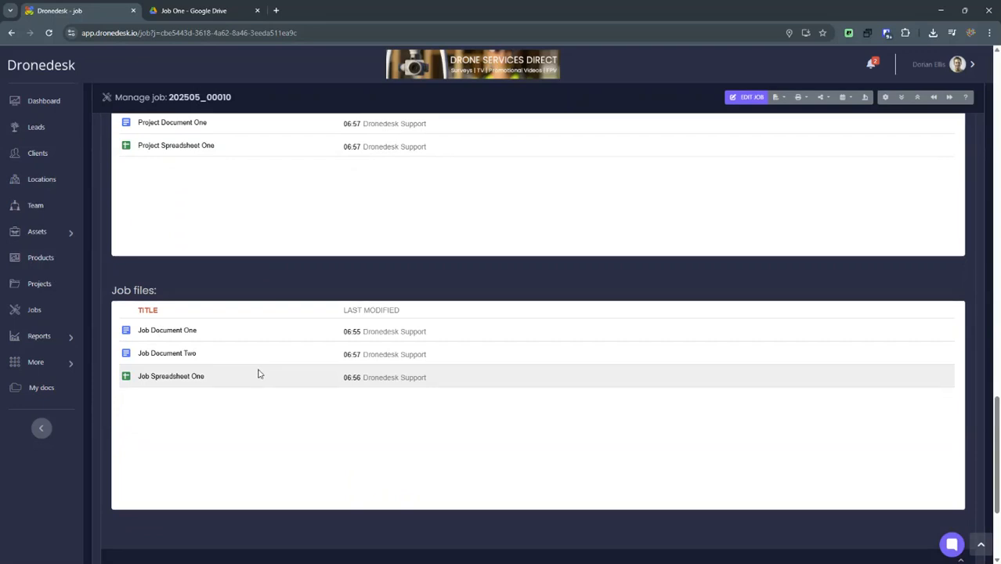
scroll(383, 450, up, 1)
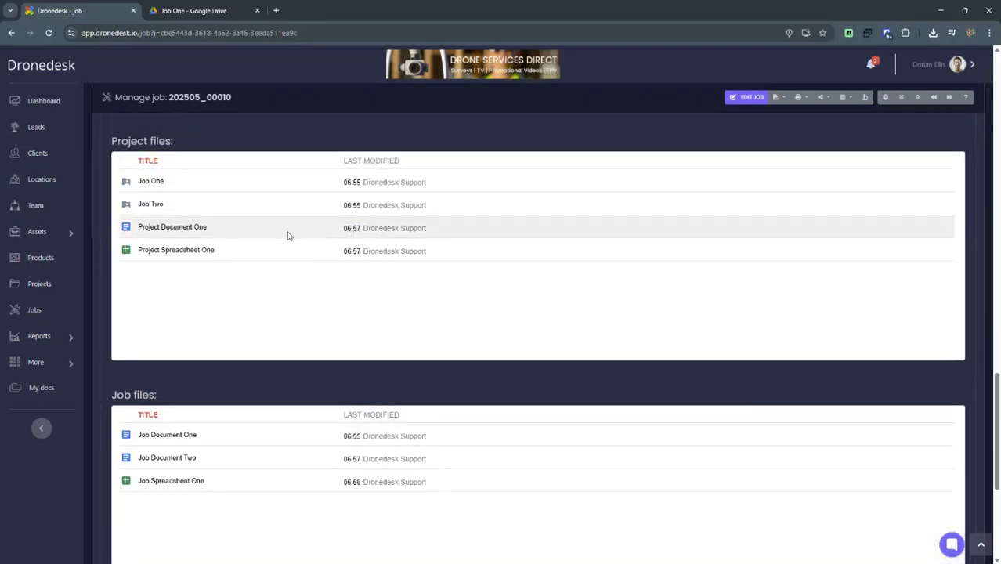
- Open Project Document One from the job's project files in Google Docs, and return to the job page
click(168, 228)
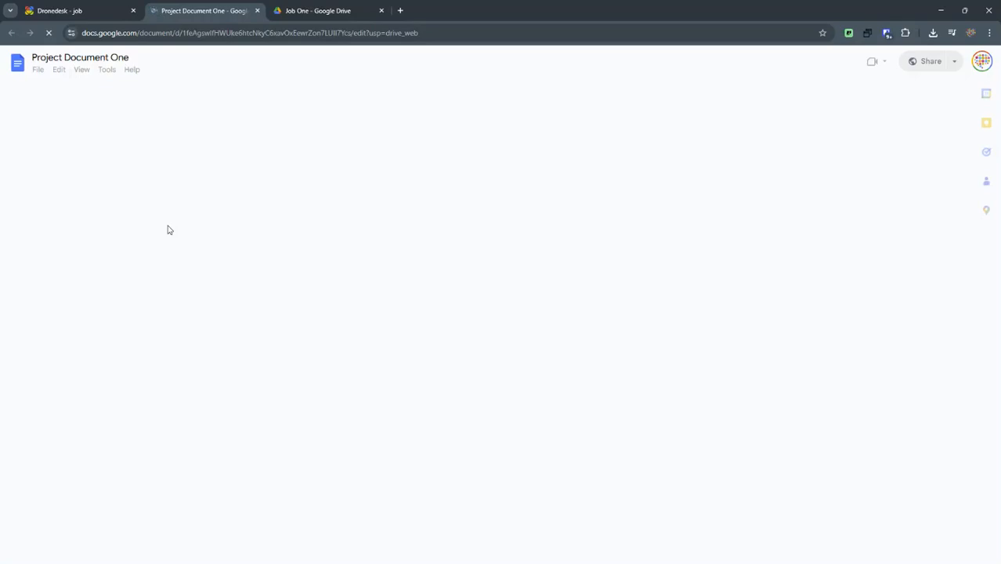
click(49, 10)
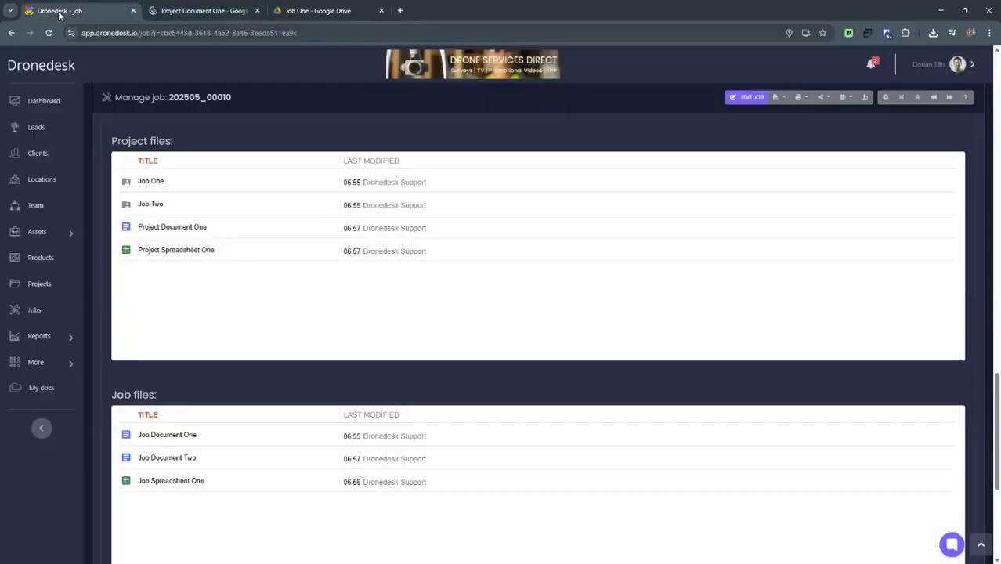
scroll(897, 315, up, 5)
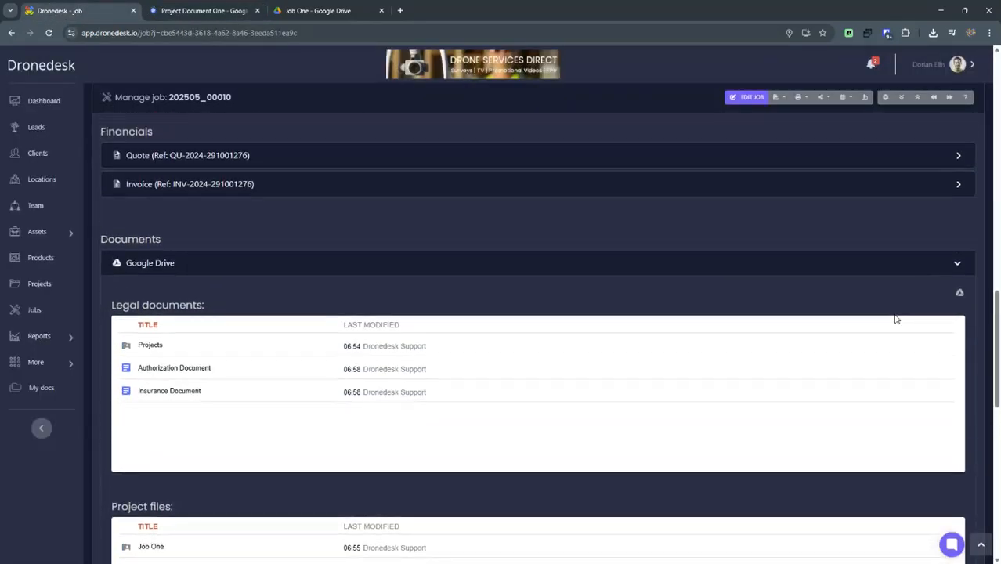